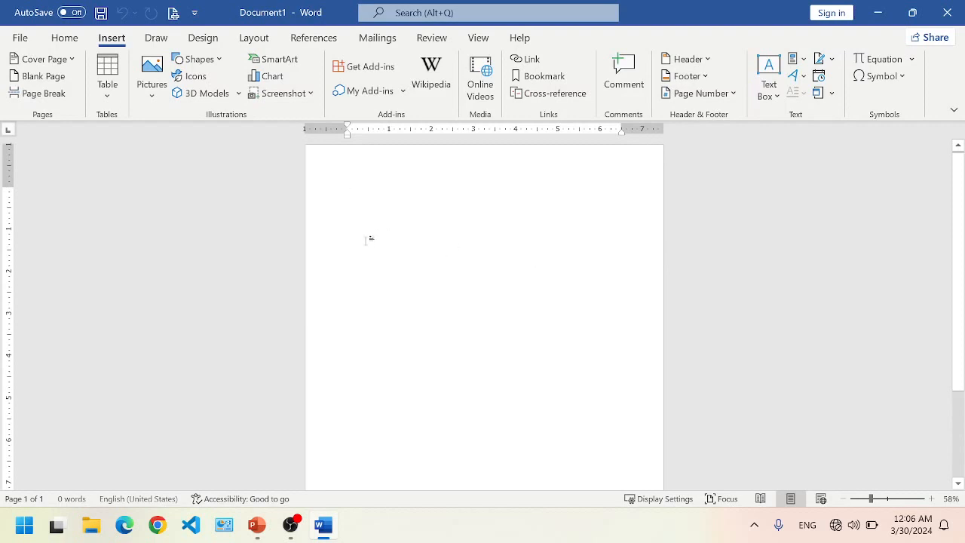
Fill the blank document with sample paragraphs generated by =rand().
{"action": "scroll", "coordinate": [363, 246], "scroll_direction": "up", "scroll_amount": 1, "text": "ctrl"}
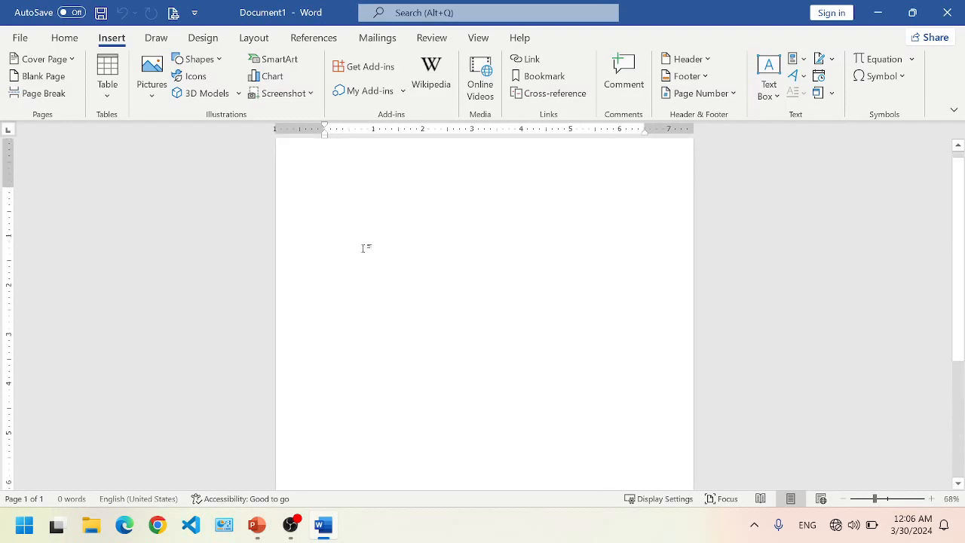
{"action": "type", "text": "=rand"}
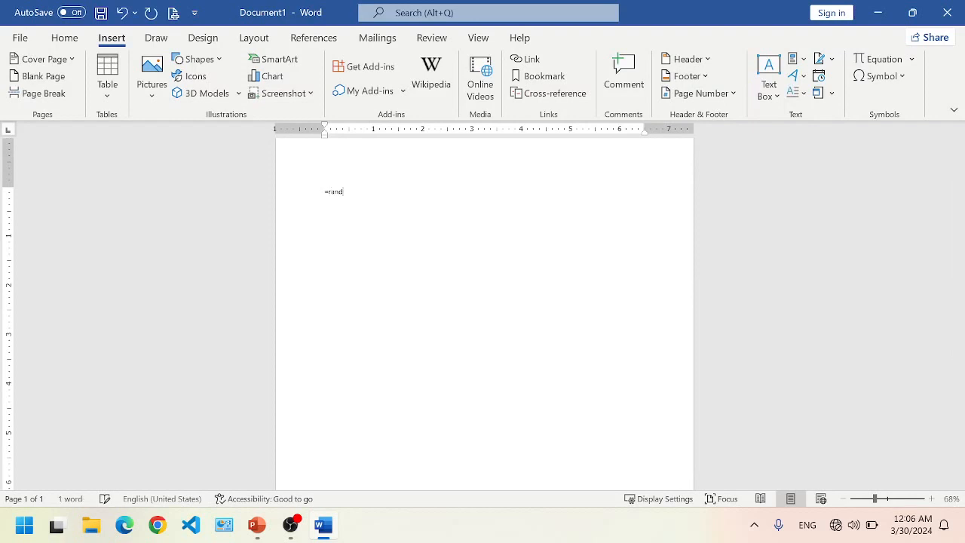
{"action": "type", "text": "()"}
{"action": "key", "text": "Return"}
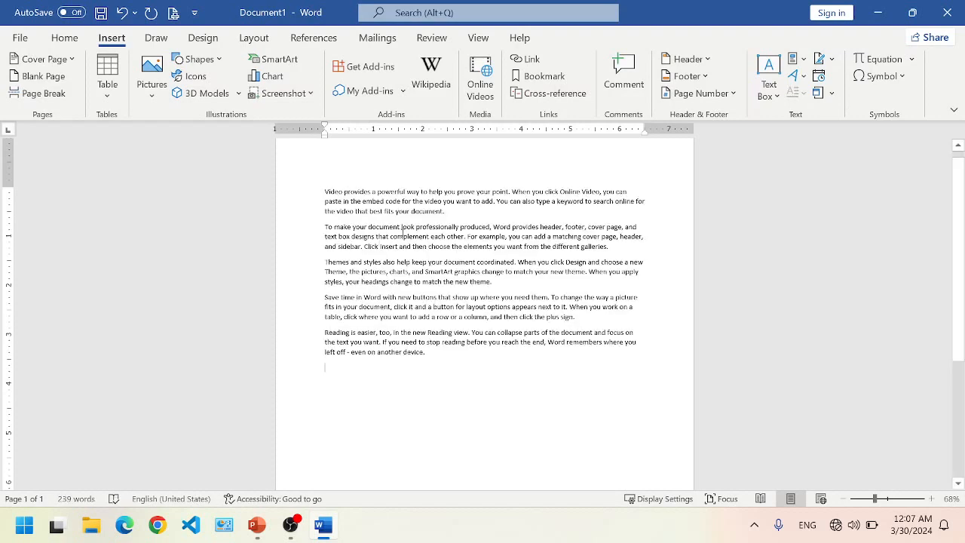
Enlarge the font size of all the text to 13 pt and clear the selection.
{"action": "key", "text": "ctrl+a"}
{"action": "key", "text": "ctrl+bracketright"}
{"action": "key", "text": "ctrl+bracketright"}
{"action": "key", "text": "ctrl+bracketright"}
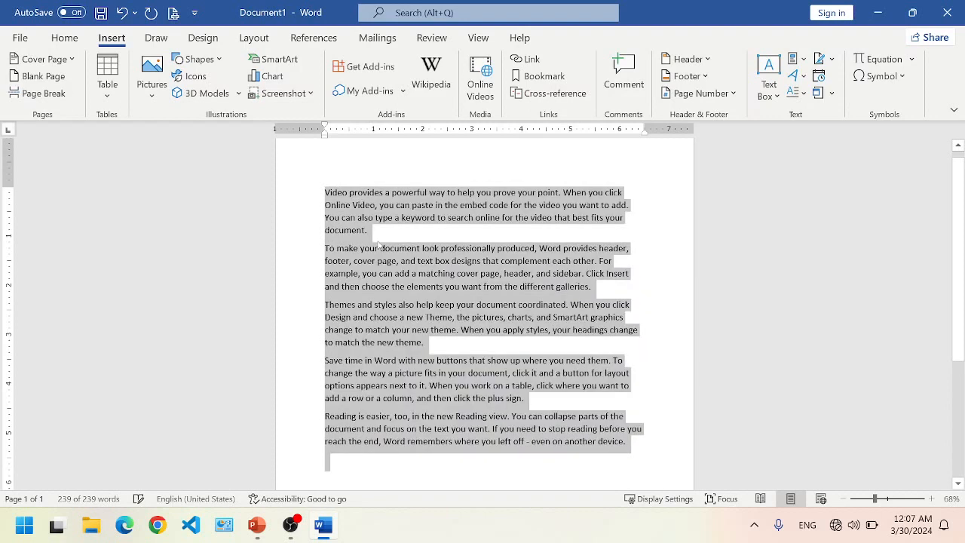
{"action": "left_click", "coordinate": [451, 247]}
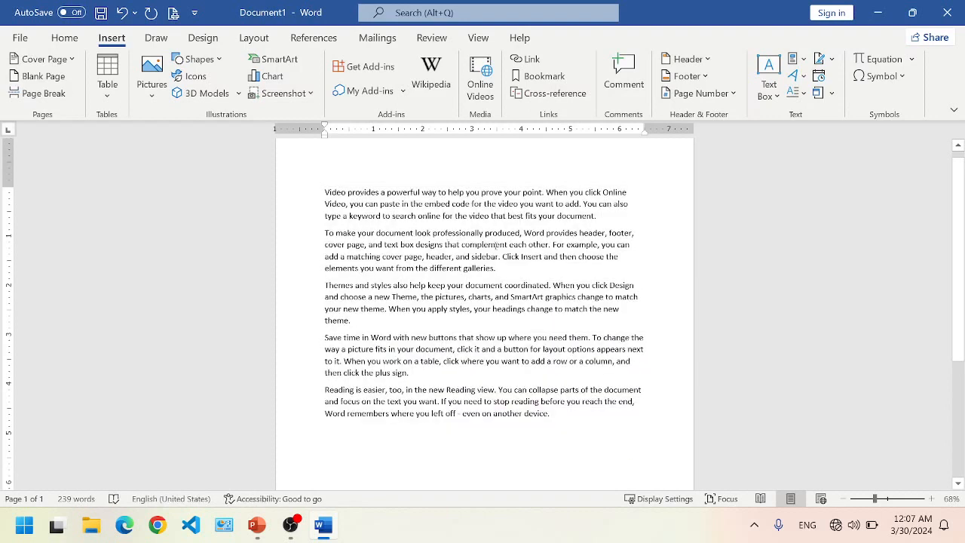
Copy all the text and paste it repeatedly until the document holds four copies of it across three pages.
{"action": "scroll", "coordinate": [451, 244], "scroll_direction": "down", "scroll_amount": 1, "text": "ctrl"}
{"action": "scroll", "coordinate": [451, 237], "scroll_direction": "down", "scroll_amount": 3, "text": "ctrl"}
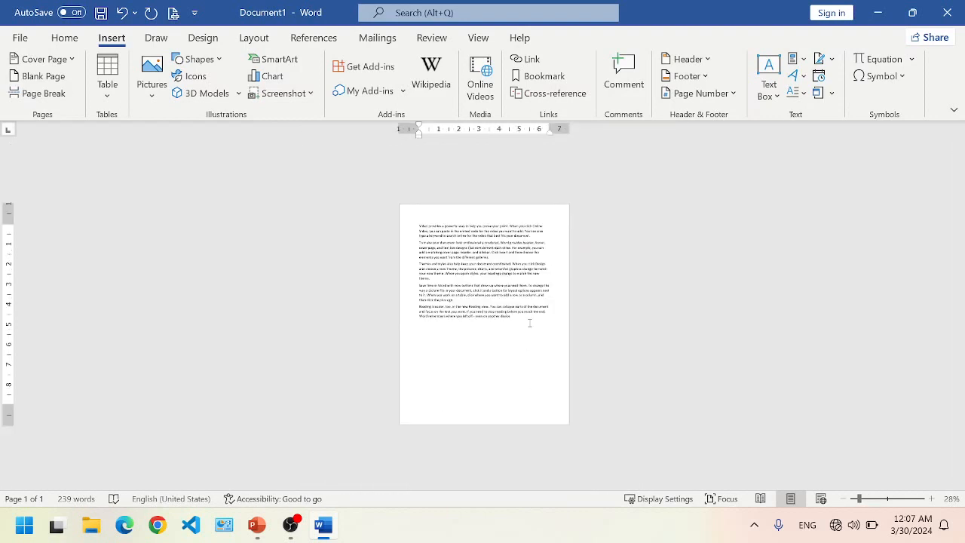
{"action": "scroll", "coordinate": [527, 324], "scroll_direction": "up", "scroll_amount": 1, "text": "ctrl"}
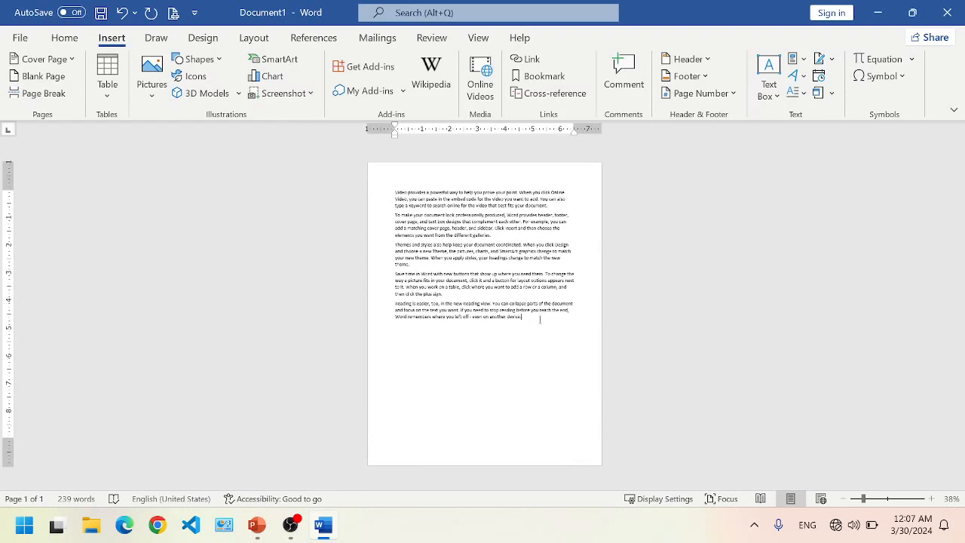
{"action": "key", "text": "ctrl+a"}
{"action": "key", "text": "ctrl+c"}
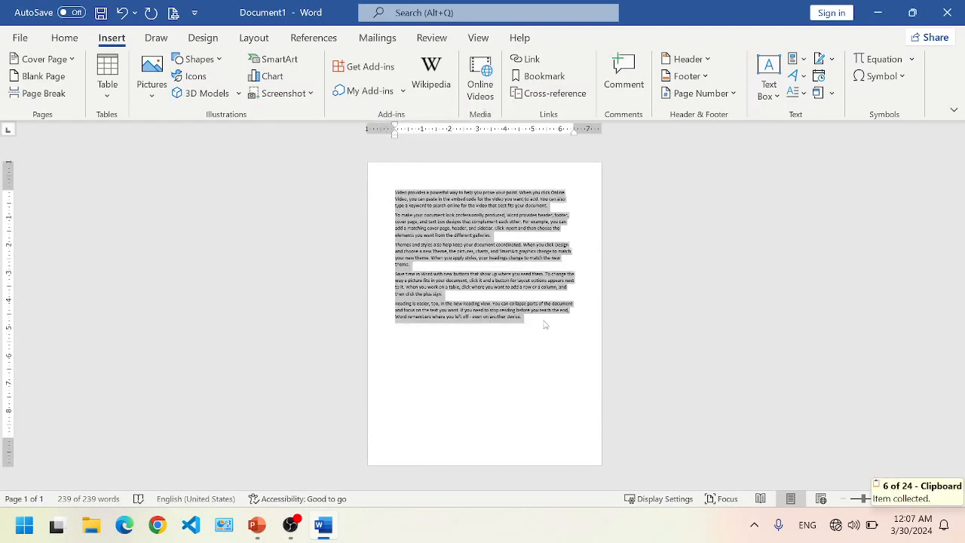
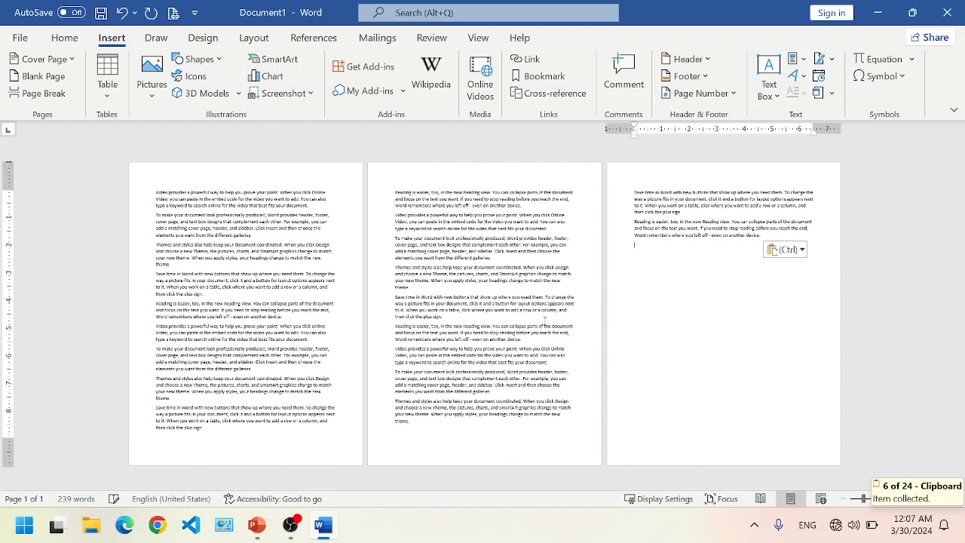
{"action": "left_click", "coordinate": [201, 278]}
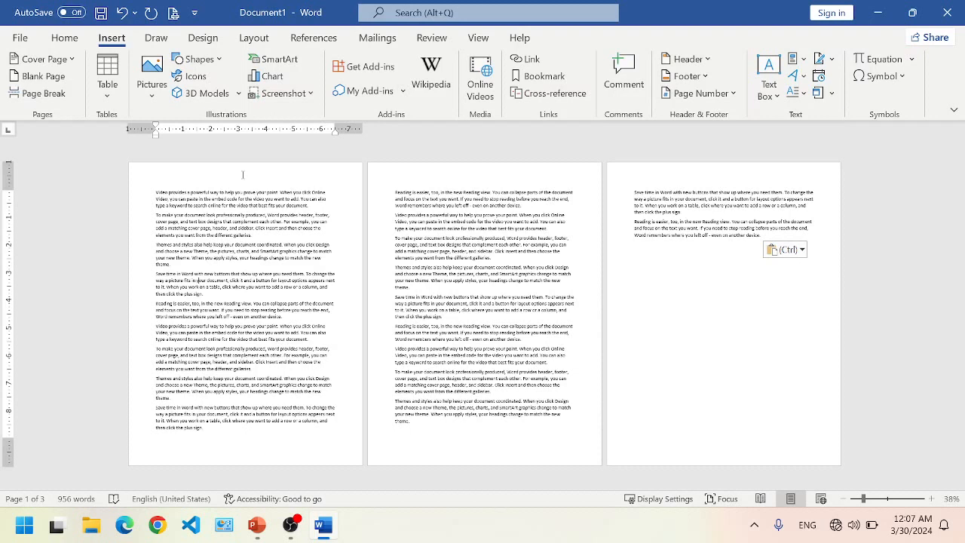
Open the first page's header area for editing and return to the body text.
{"action": "double_click", "coordinate": [218, 177]}
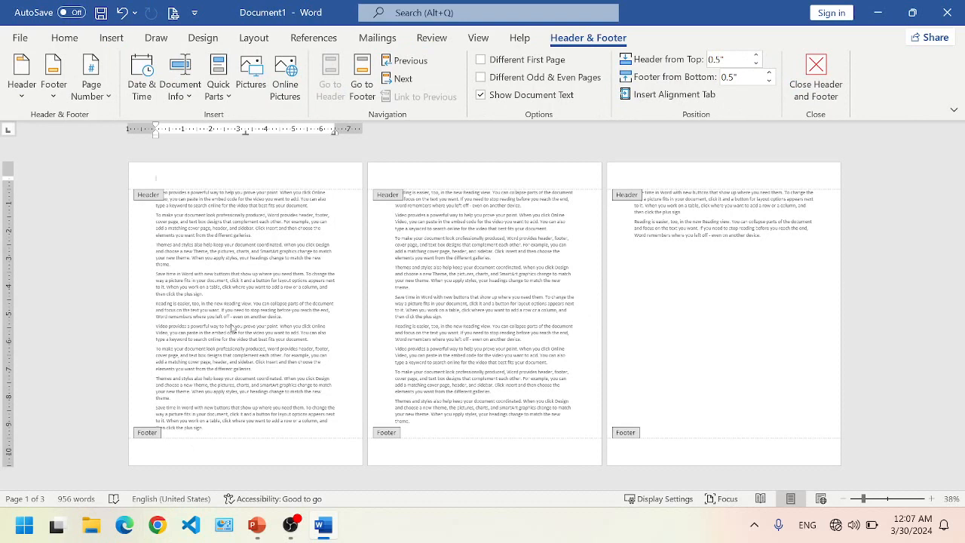
{"action": "double_click", "coordinate": [233, 330]}
{"action": "double_click", "coordinate": [218, 181]}
{"action": "double_click", "coordinate": [258, 273]}
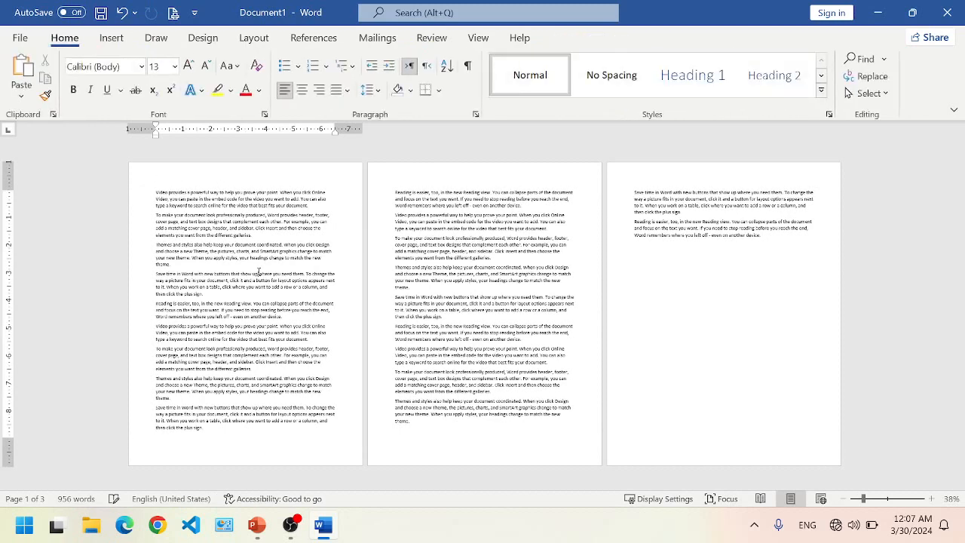
{"action": "scroll", "coordinate": [259, 273], "scroll_direction": "up", "scroll_amount": 2}
{"action": "scroll", "coordinate": [344, 363], "scroll_direction": "up", "scroll_amount": 1}
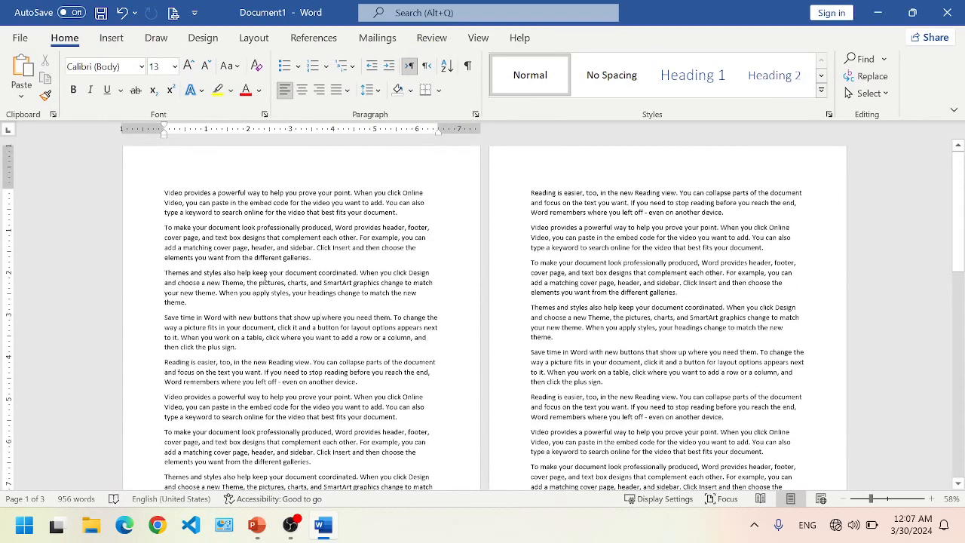
{"action": "double_click", "coordinate": [227, 179]}
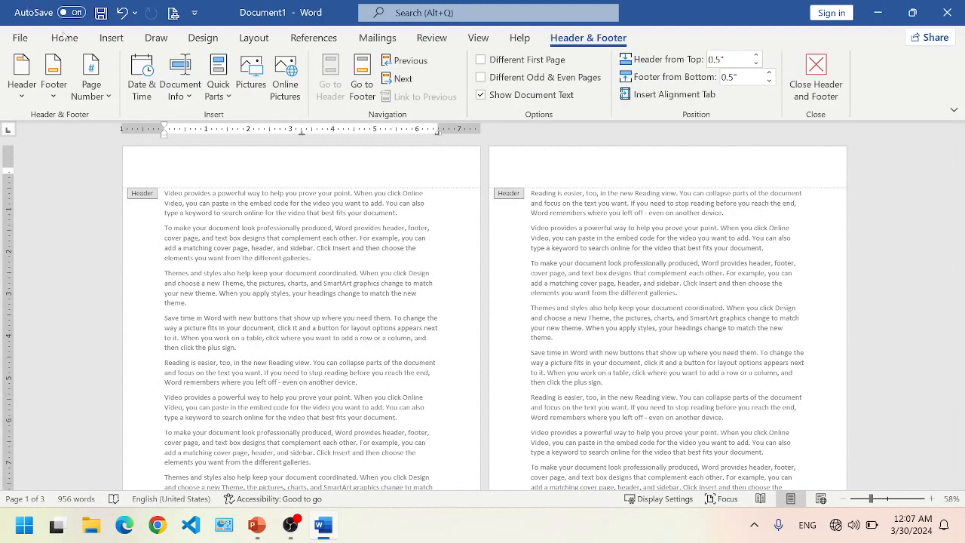
{"action": "double_click", "coordinate": [227, 189]}
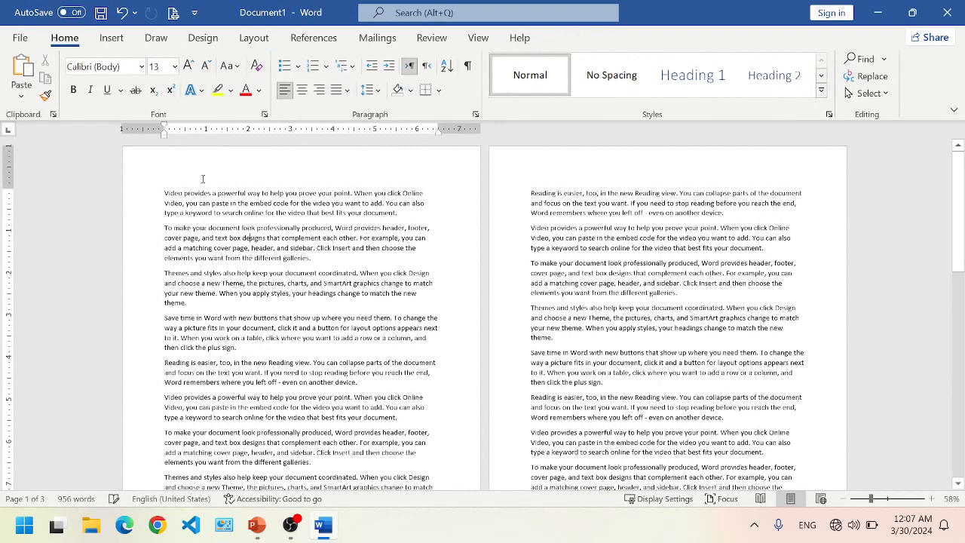
{"action": "left_click", "coordinate": [116, 35]}
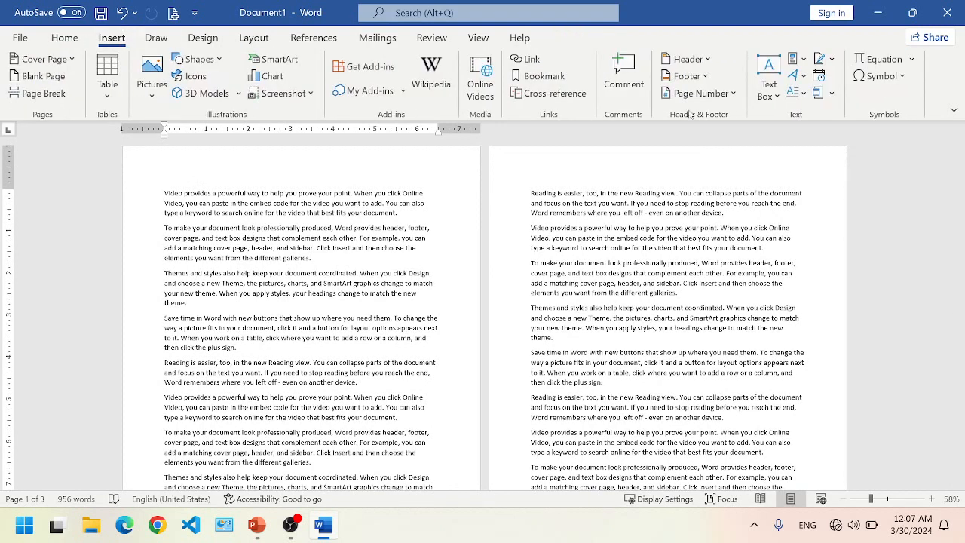
{"action": "left_click", "coordinate": [708, 59]}
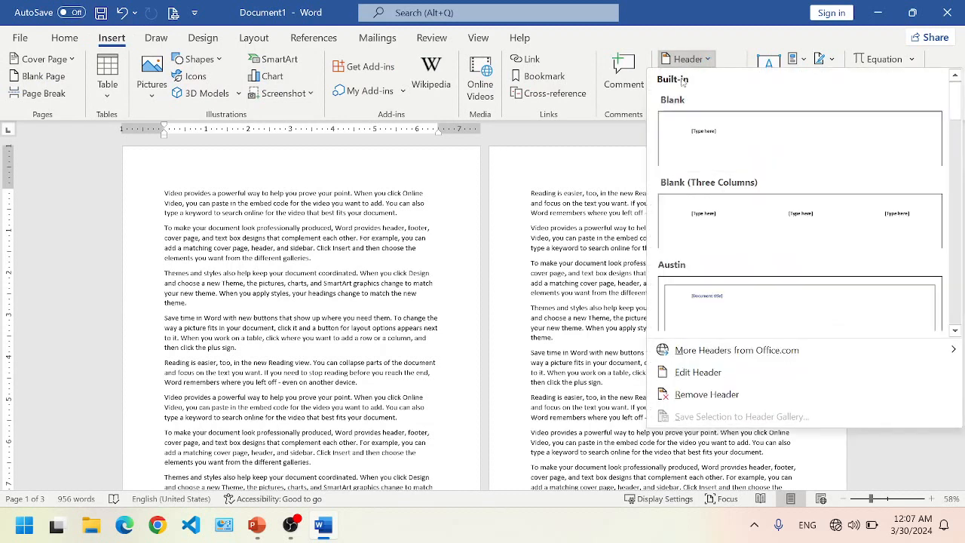
{"action": "left_click", "coordinate": [708, 155]}
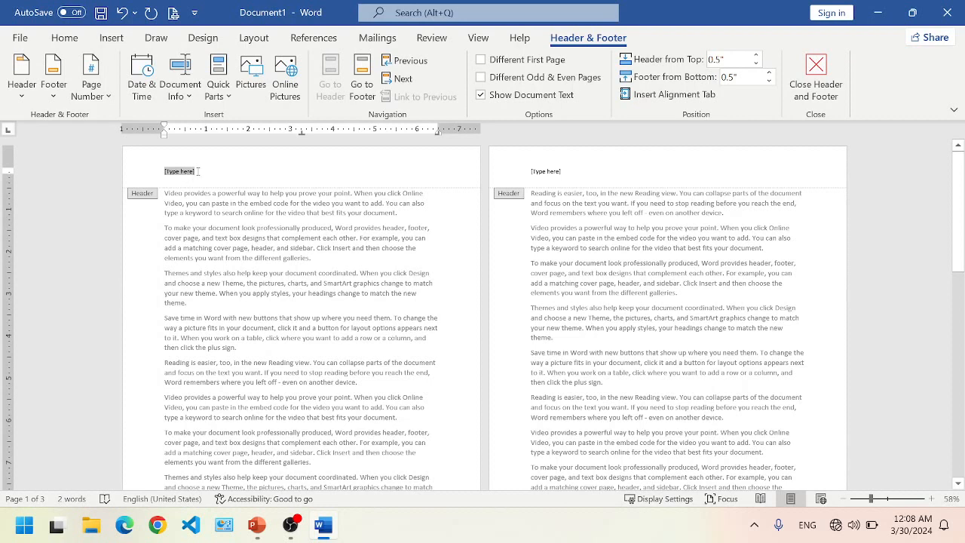
{"action": "key", "text": "Delete"}
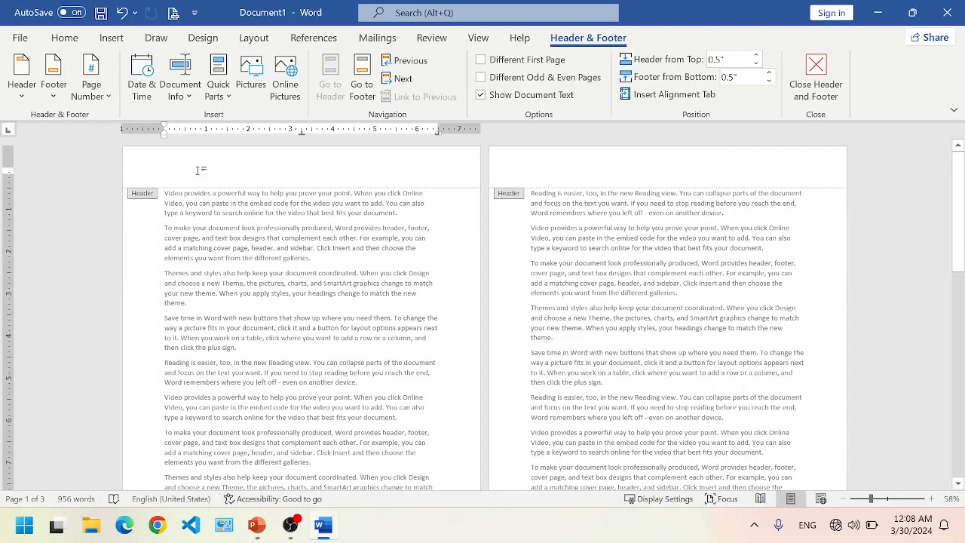
{"action": "type", "text": "www"}
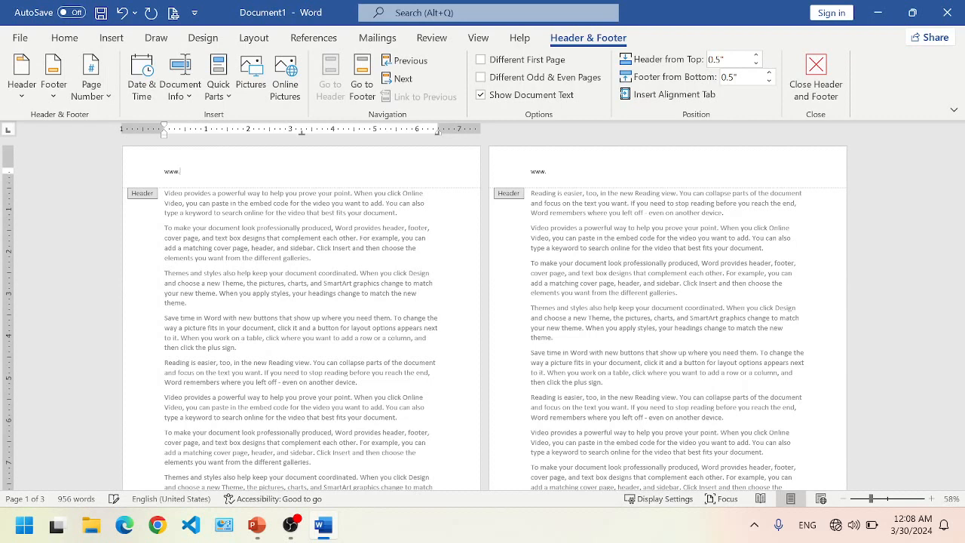
{"action": "type", "text": ".mytirstDocument.com"}
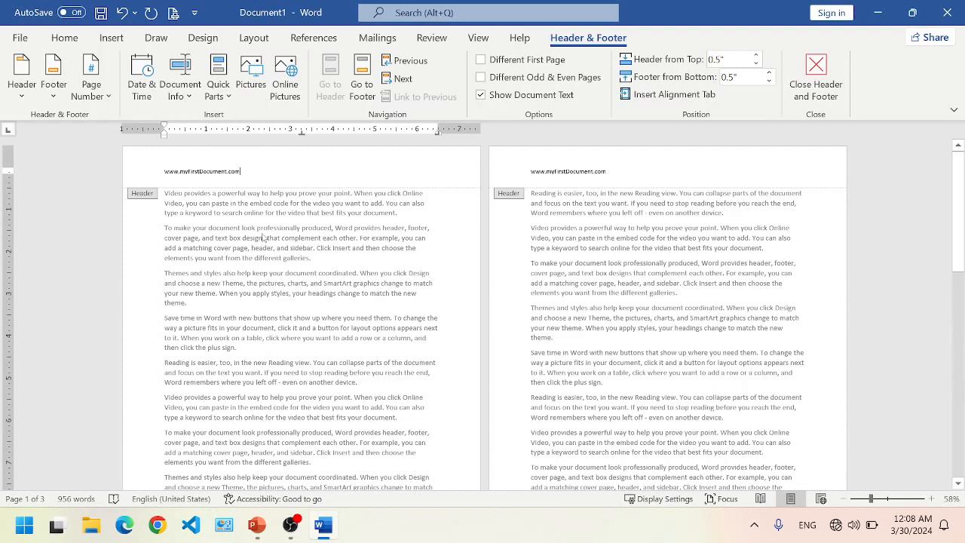
{"action": "double_click", "coordinate": [279, 242]}
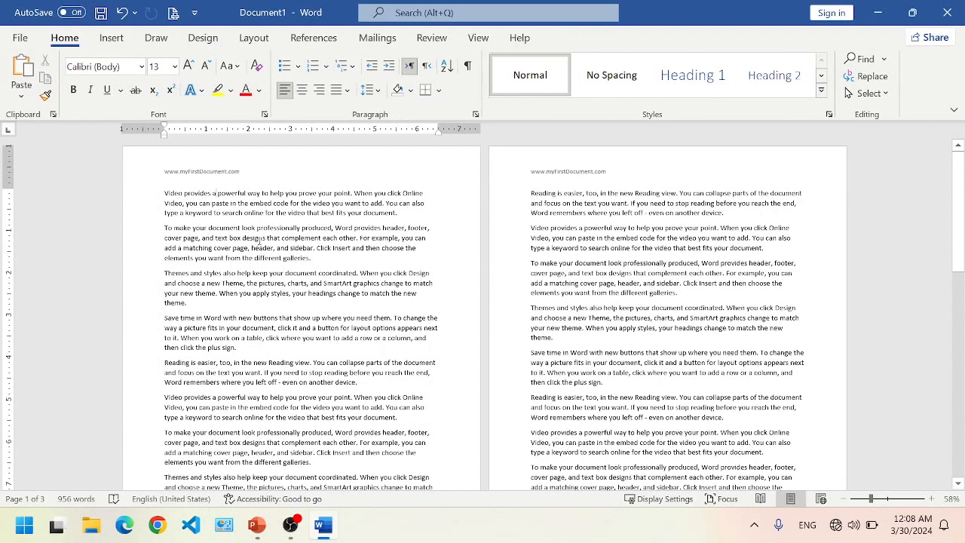
Add the footer text "This is my First Document" followed by a row of dashes, and return to the body text.
{"action": "scroll", "coordinate": [248, 458], "scroll_direction": "down", "scroll_amount": 5}
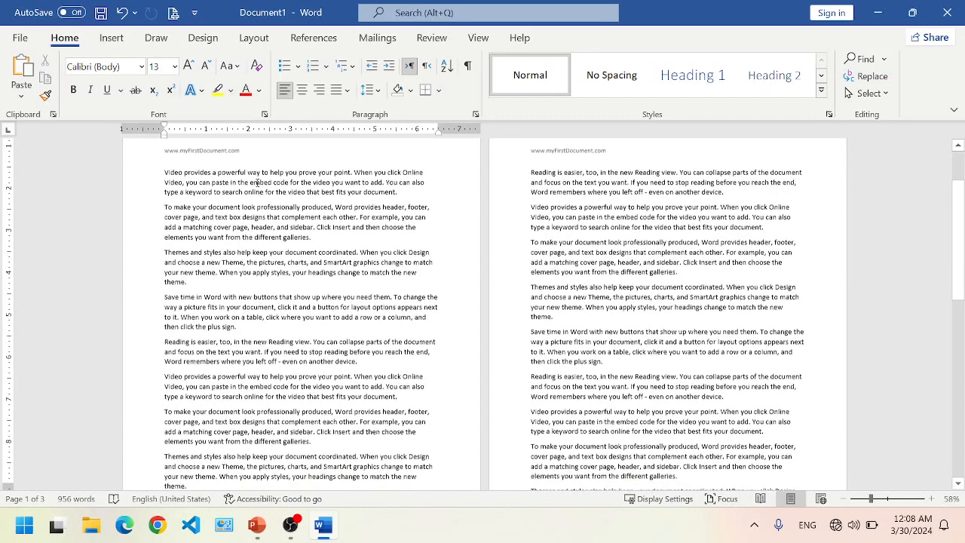
{"action": "scroll", "coordinate": [249, 458], "scroll_direction": "down", "scroll_amount": 2}
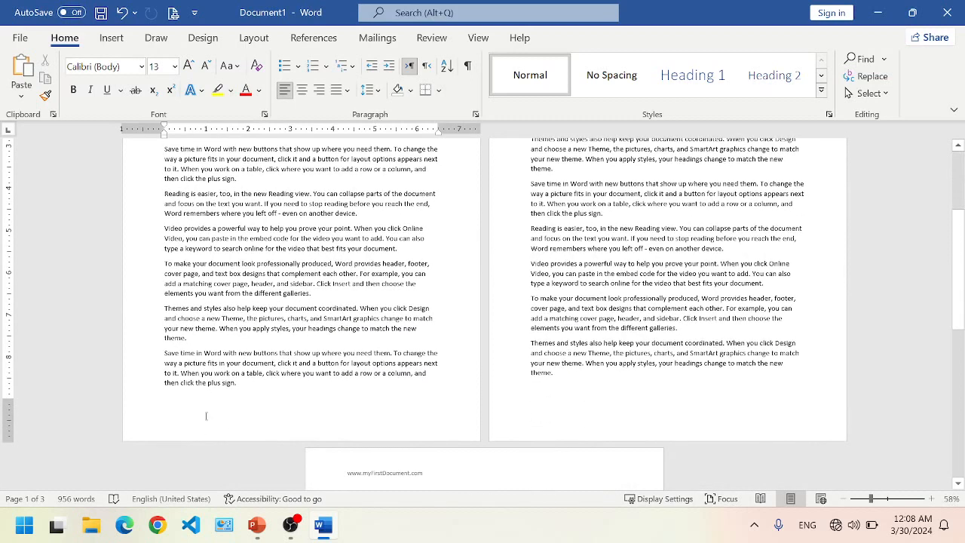
{"action": "left_click", "coordinate": [111, 38]}
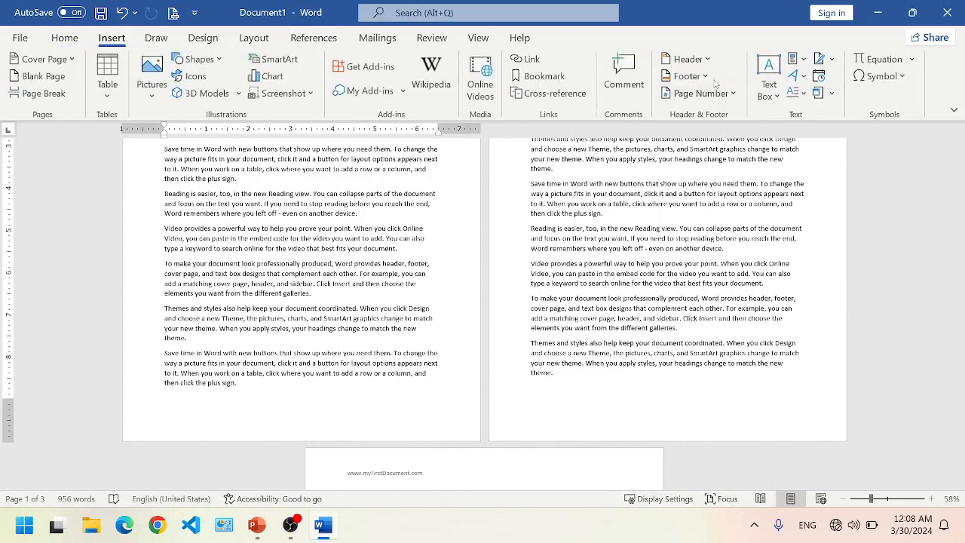
{"action": "double_click", "coordinate": [188, 412]}
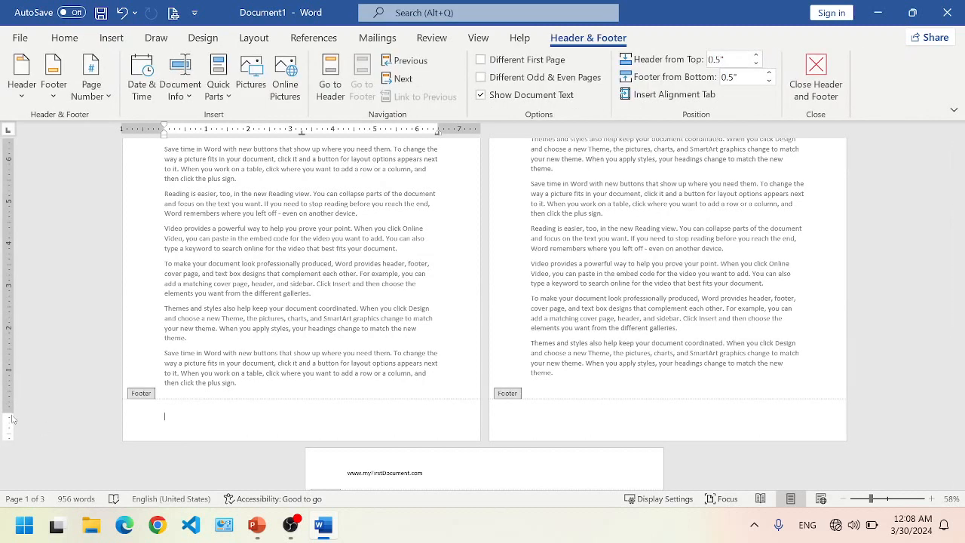
{"action": "left_click_drag", "start_coordinate": [10, 413], "coordinate": [9, 399]}
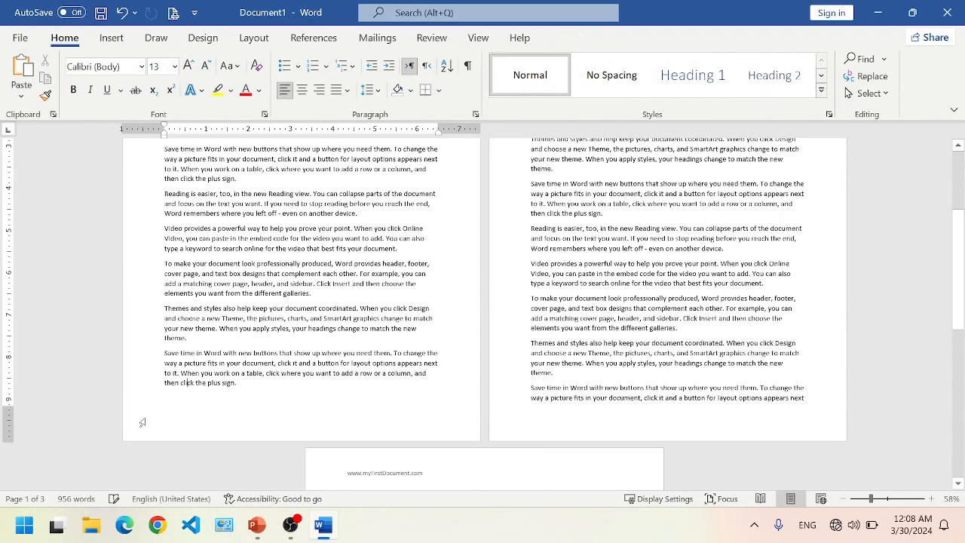
{"action": "double_click", "coordinate": [213, 413]}
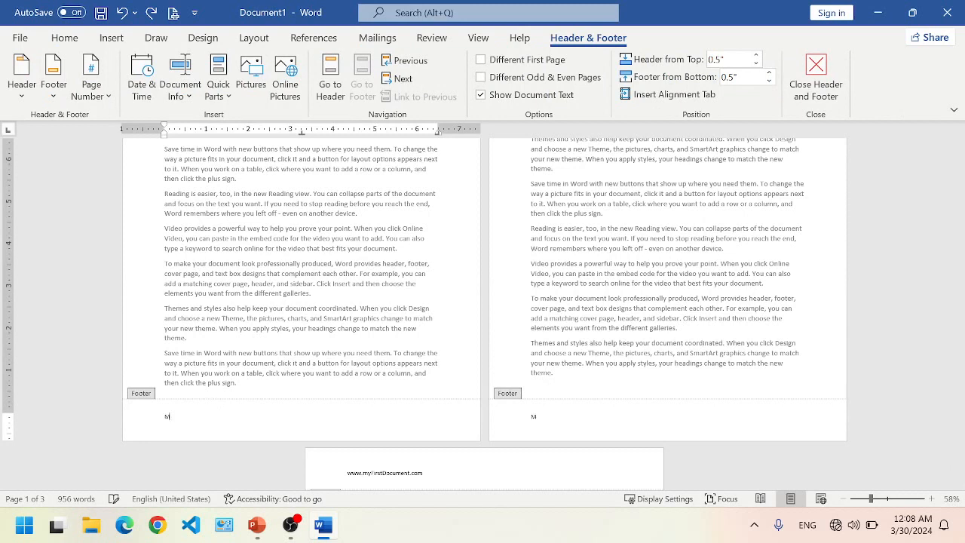
{"action": "type", "text": "This is my First Document"}
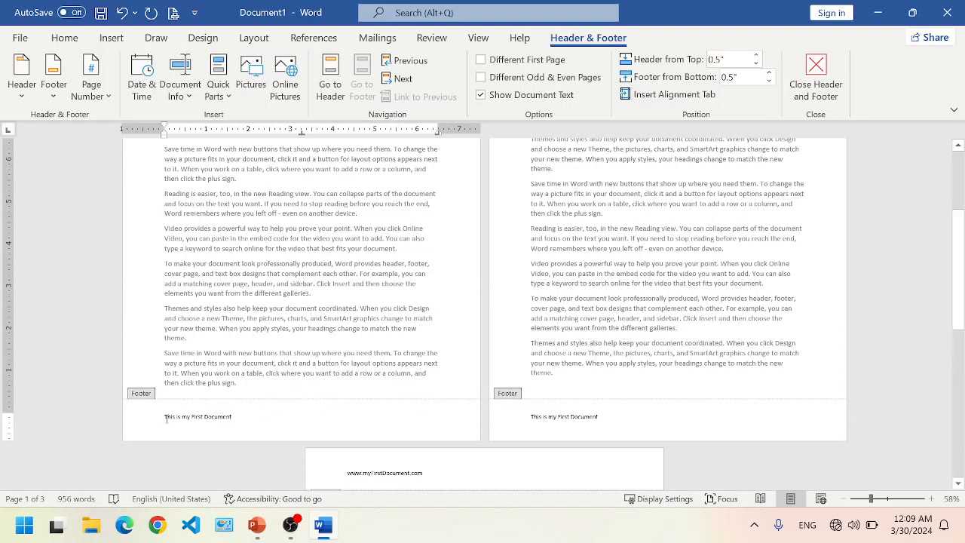
{"action": "type", "text": "-----------------------------"}
{"action": "scroll", "coordinate": [648, 433], "scroll_direction": "down", "scroll_amount": 10}
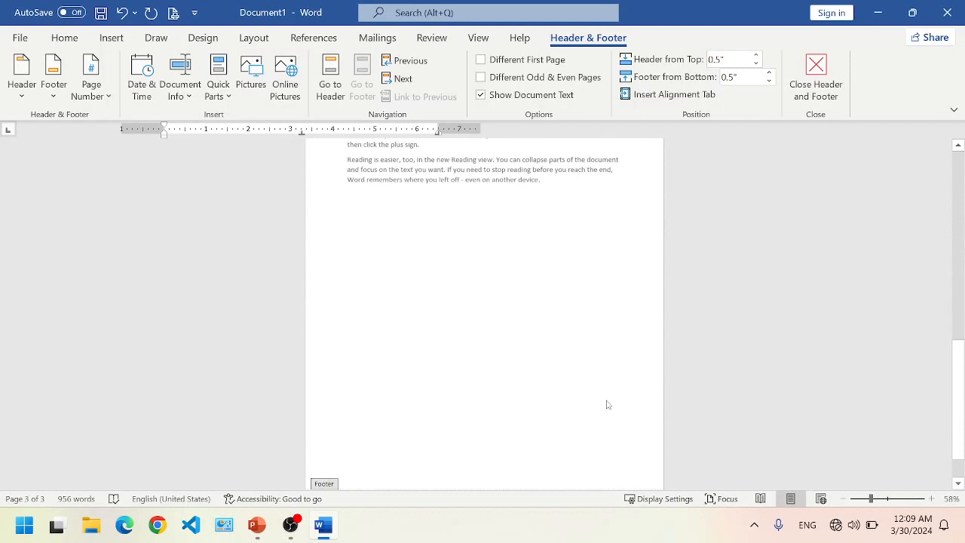
{"action": "scroll", "coordinate": [500, 309], "scroll_direction": "up", "scroll_amount": 10}
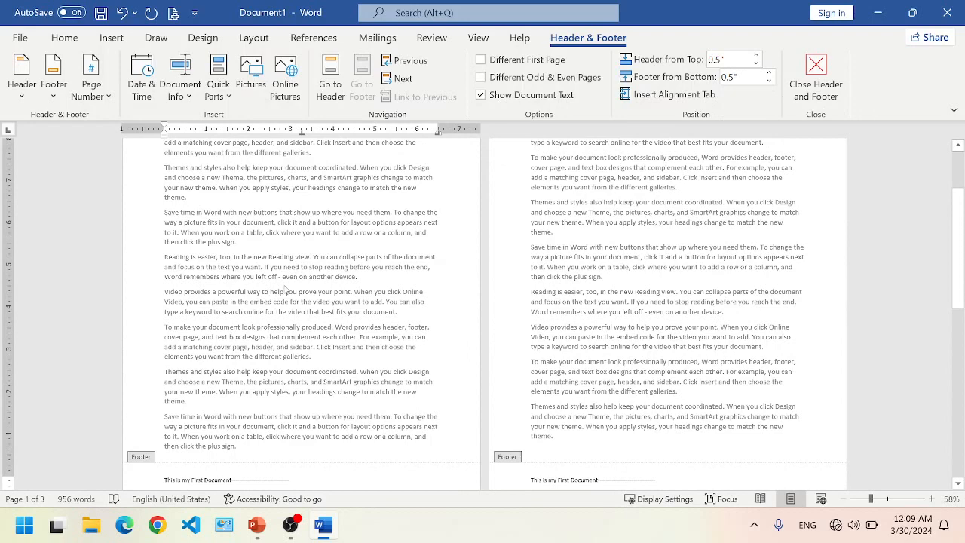
{"action": "double_click", "coordinate": [285, 289]}
Check the header and footer text on all three pages.
{"action": "scroll", "coordinate": [181, 416], "scroll_direction": "down", "scroll_amount": 3}
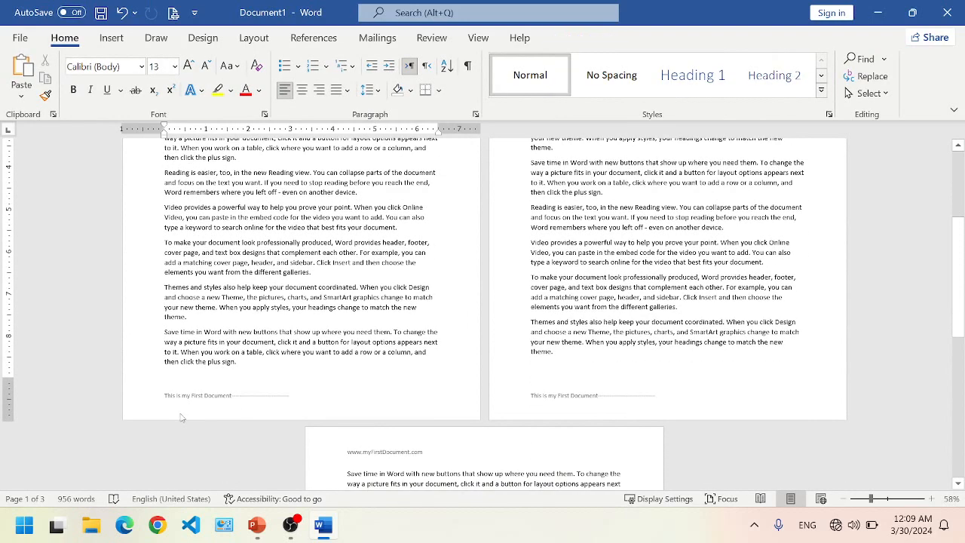
{"action": "scroll", "coordinate": [490, 390], "scroll_direction": "down", "scroll_amount": 12}
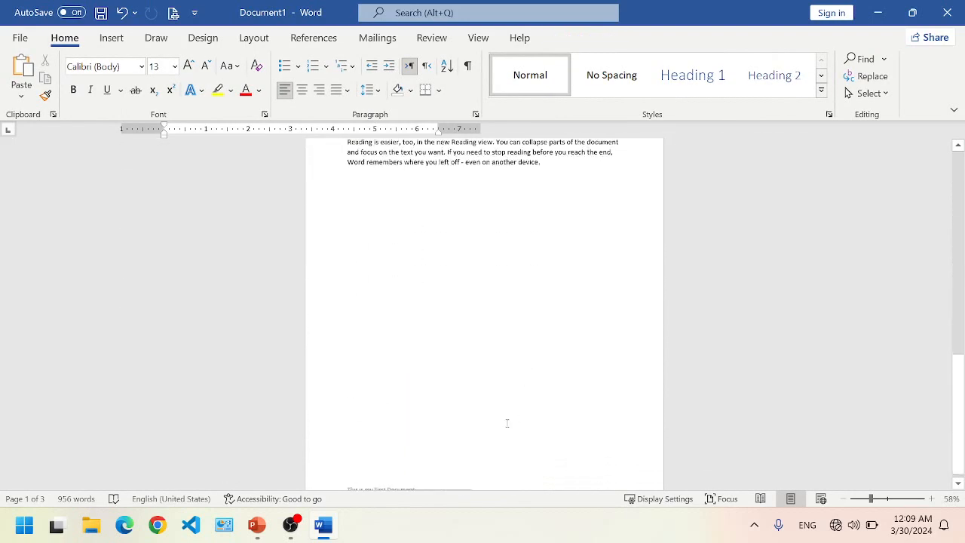
{"action": "scroll", "coordinate": [498, 428], "scroll_direction": "down", "scroll_amount": 1}
{"action": "scroll", "coordinate": [450, 450], "scroll_direction": "up", "scroll_amount": 18}
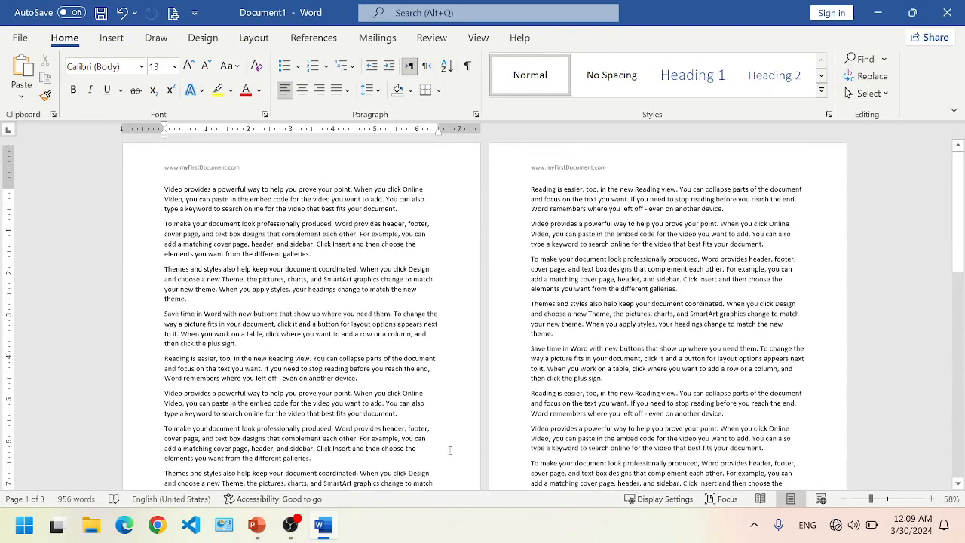
{"action": "scroll", "coordinate": [450, 450], "scroll_direction": "down", "scroll_amount": 10}
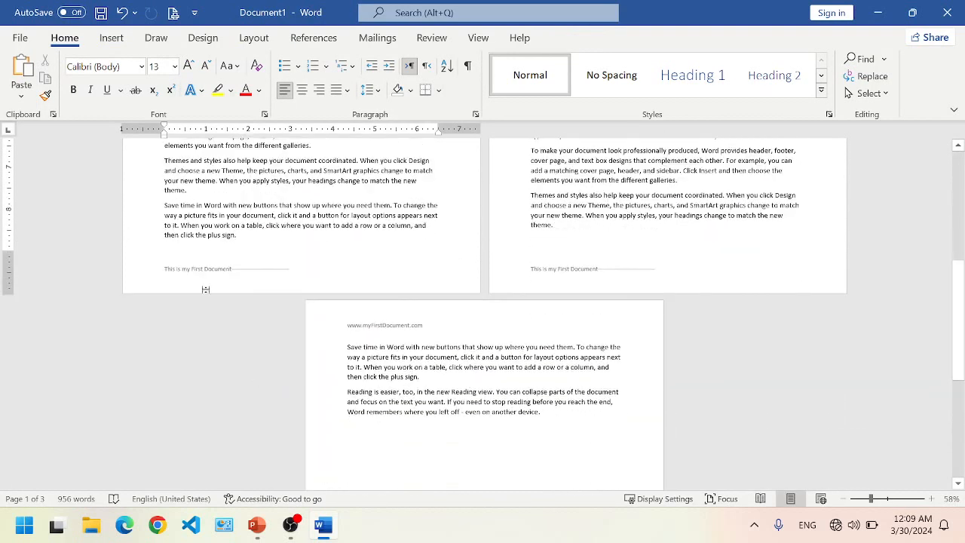
{"action": "scroll", "coordinate": [204, 262], "scroll_direction": "up", "scroll_amount": 10}
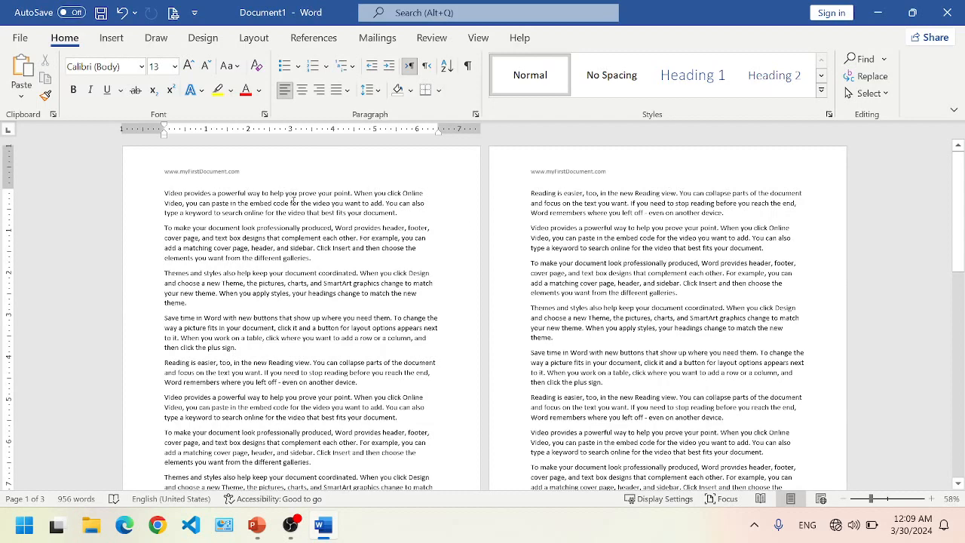
{"action": "scroll", "coordinate": [494, 339], "scroll_direction": "down", "scroll_amount": 10}
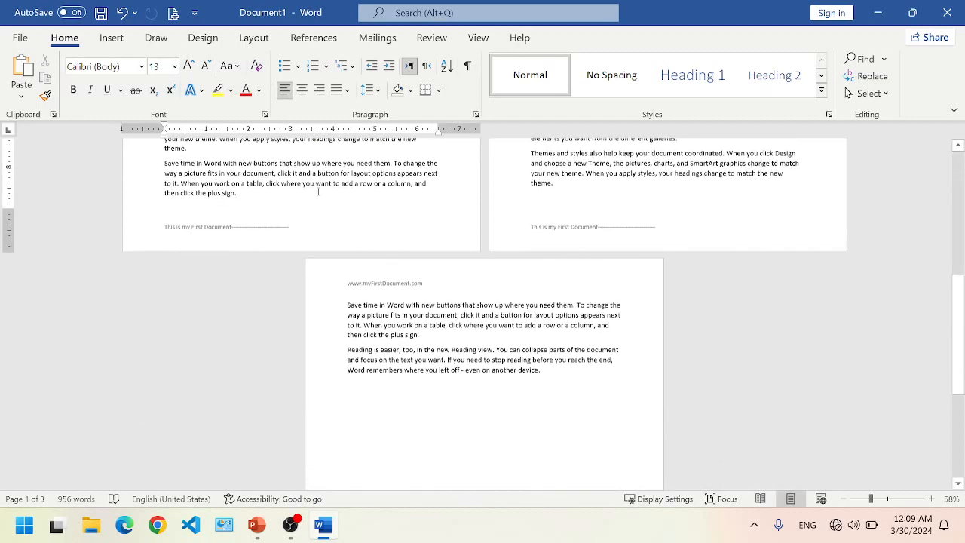
{"action": "scroll", "coordinate": [491, 364], "scroll_direction": "up", "scroll_amount": 15}
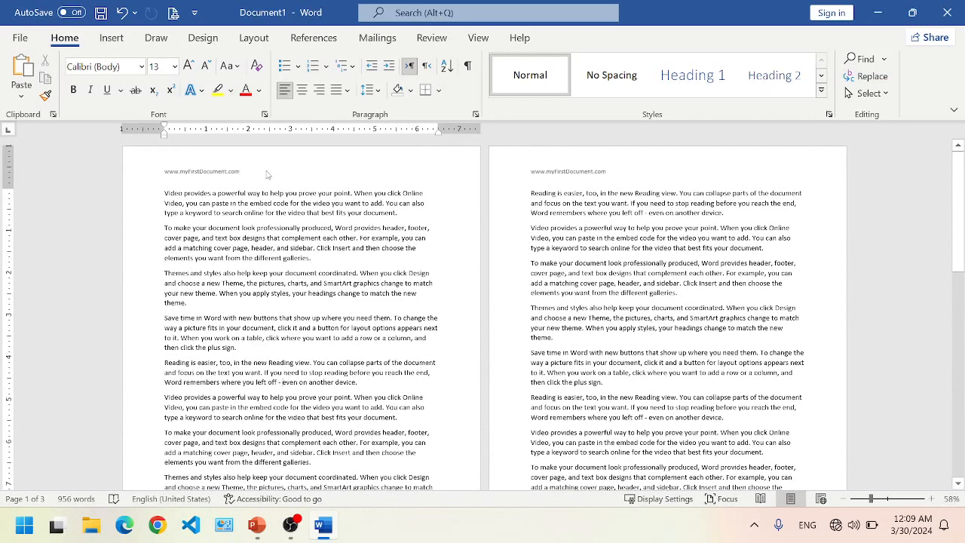
{"action": "scroll", "coordinate": [266, 175], "scroll_direction": "down", "scroll_amount": 8}
{"action": "scroll", "coordinate": [334, 236], "scroll_direction": "up", "scroll_amount": 3}
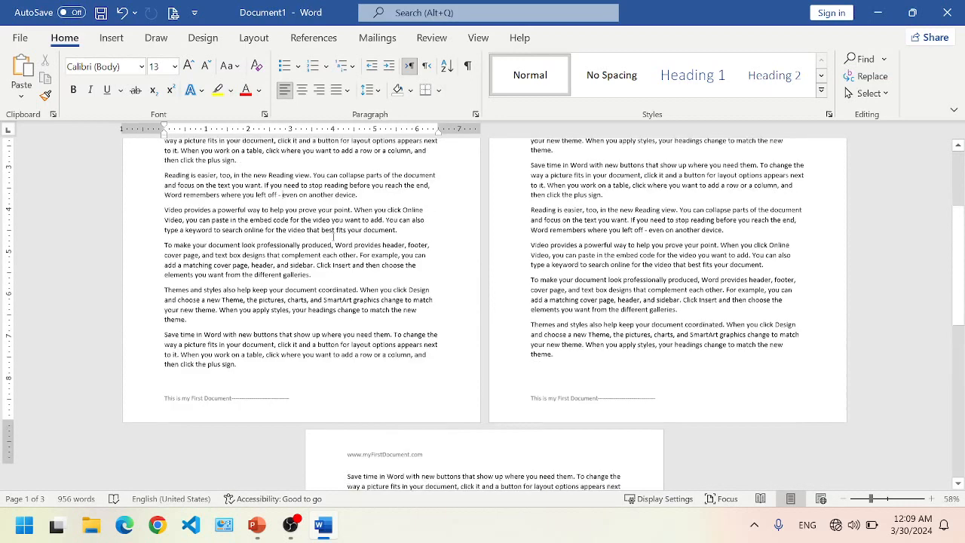
{"action": "scroll", "coordinate": [333, 237], "scroll_direction": "up", "scroll_amount": 7}
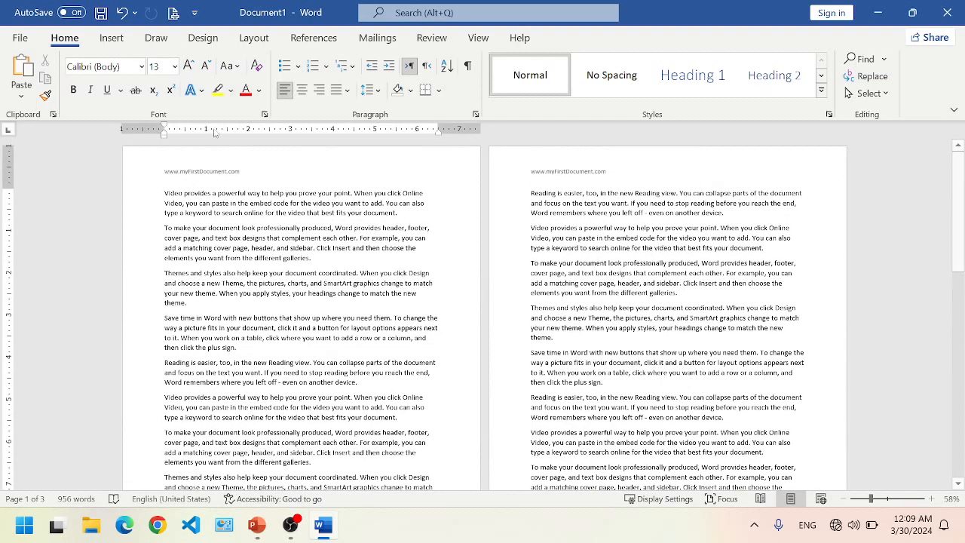
Insert the built-in Plain Number 2 page number at the bottom of the pages.
{"action": "left_click", "coordinate": [113, 34]}
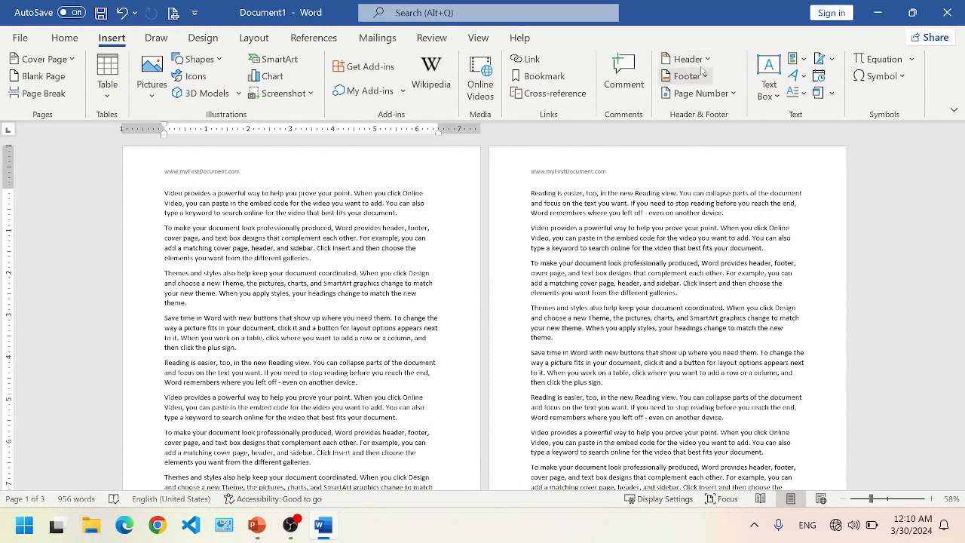
{"action": "left_click", "coordinate": [730, 95]}
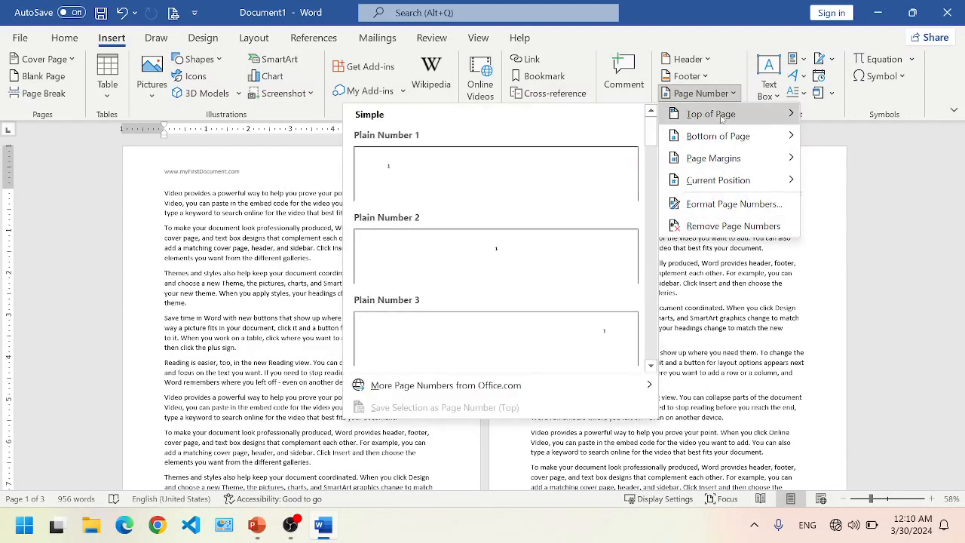
{"action": "mouse_move", "coordinate": [706, 140]}
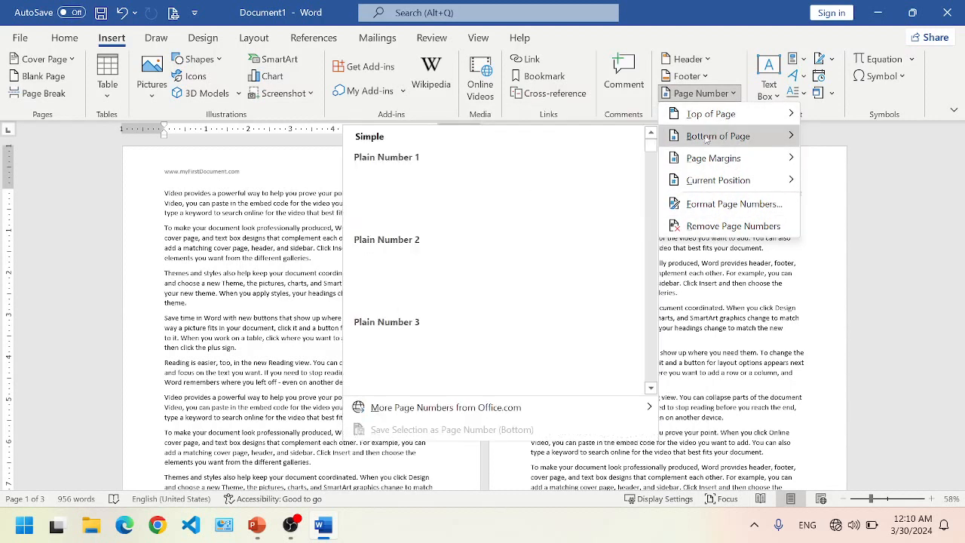
{"action": "mouse_move", "coordinate": [708, 160]}
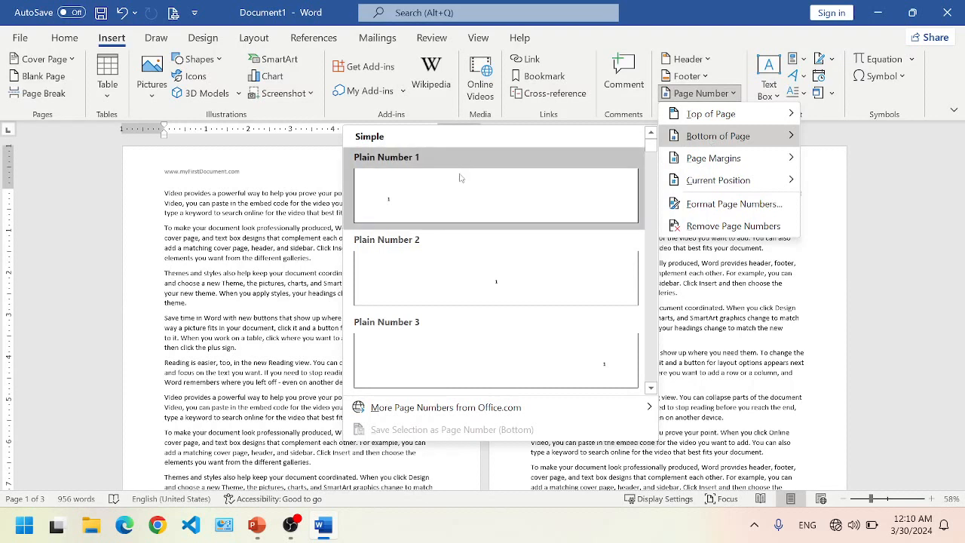
{"action": "left_click", "coordinate": [467, 279]}
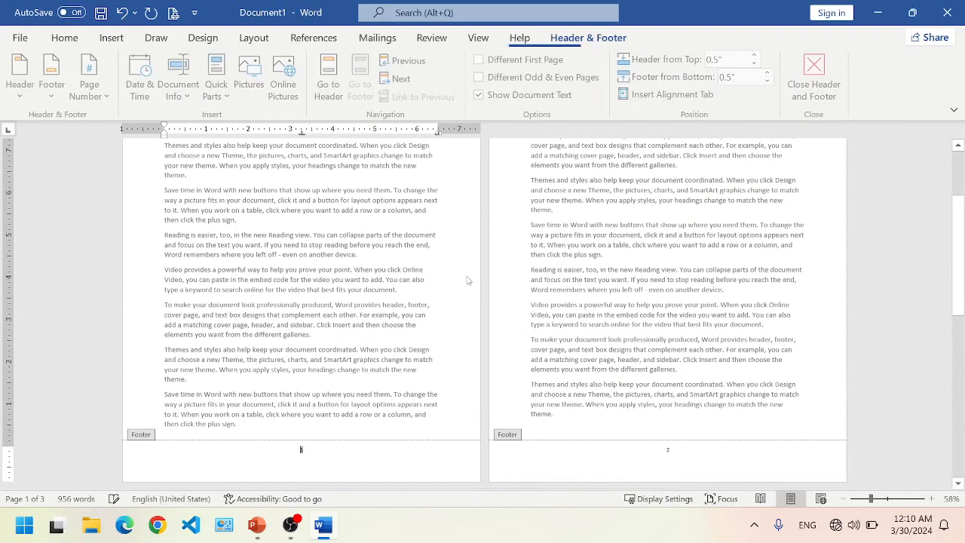
Check the page number in the footer of each page and return to the body text.
{"action": "scroll", "coordinate": [328, 348], "scroll_direction": "down", "scroll_amount": 1}
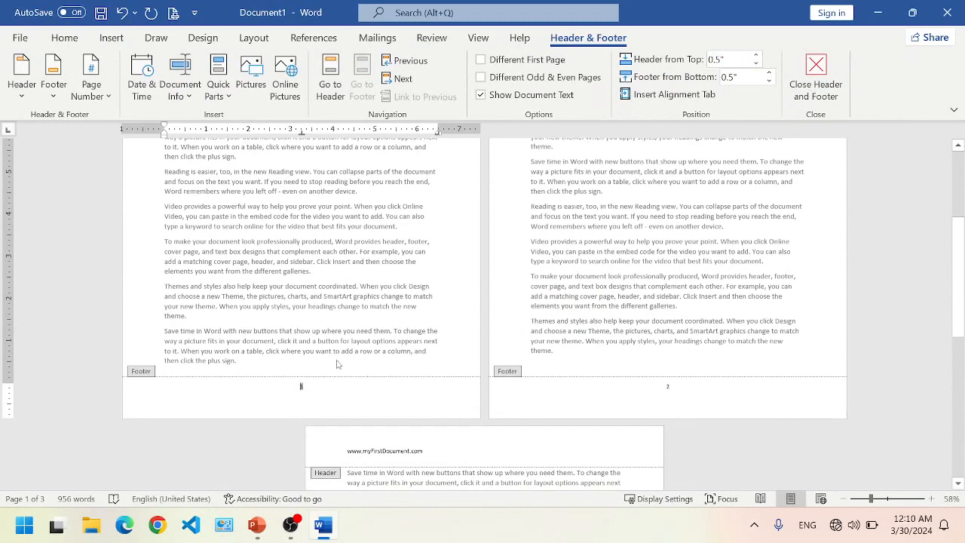
{"action": "scroll", "coordinate": [337, 364], "scroll_direction": "up", "scroll_amount": 2, "text": "ctrl"}
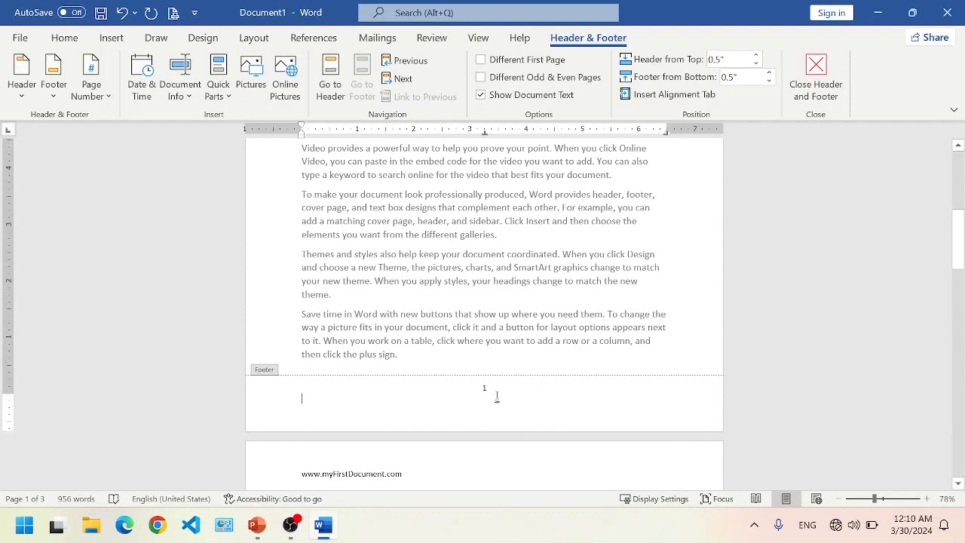
{"action": "scroll", "coordinate": [498, 400], "scroll_direction": "down", "scroll_amount": 2}
{"action": "scroll", "coordinate": [498, 400], "scroll_direction": "down", "scroll_amount": 20}
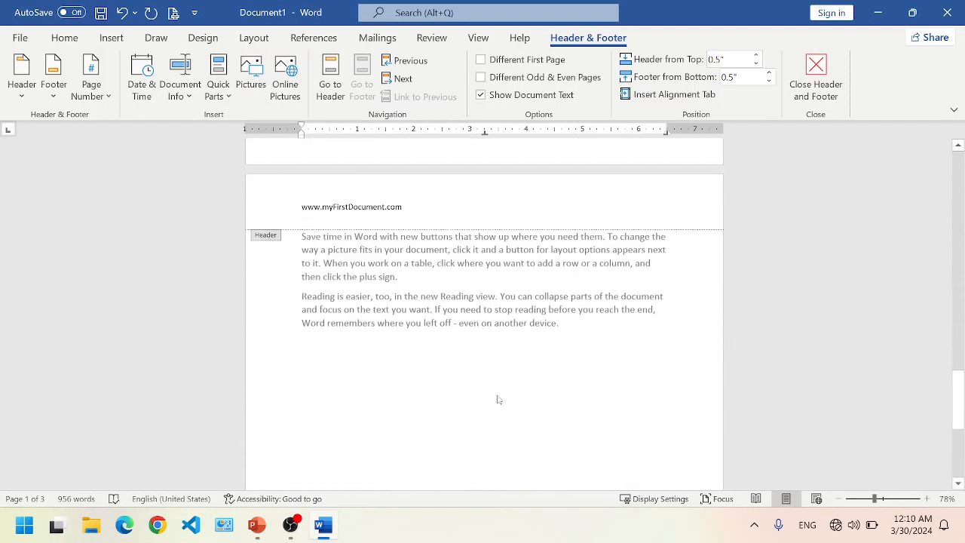
{"action": "scroll", "coordinate": [491, 323], "scroll_direction": "up", "scroll_amount": 9}
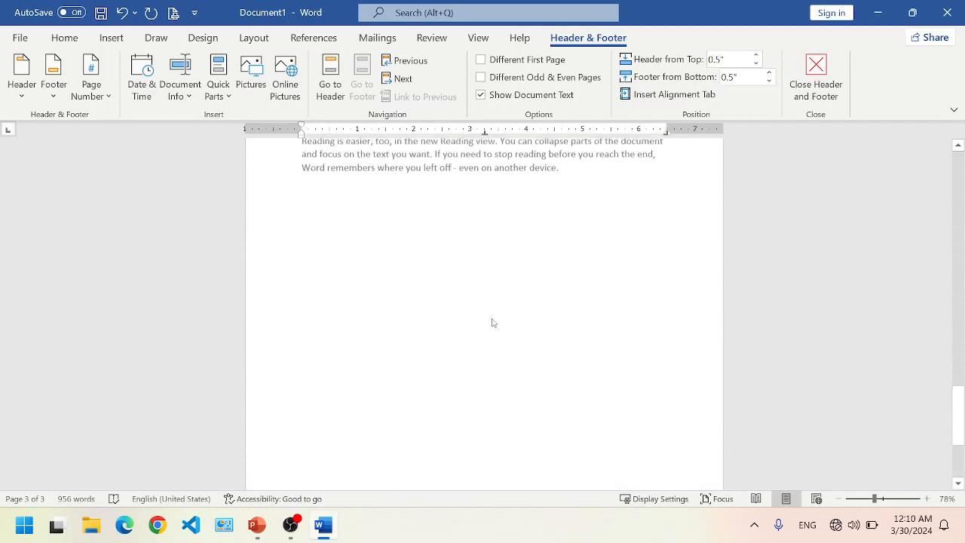
{"action": "scroll", "coordinate": [492, 320], "scroll_direction": "up", "scroll_amount": 6}
{"action": "scroll", "coordinate": [493, 323], "scroll_direction": "down", "scroll_amount": 4}
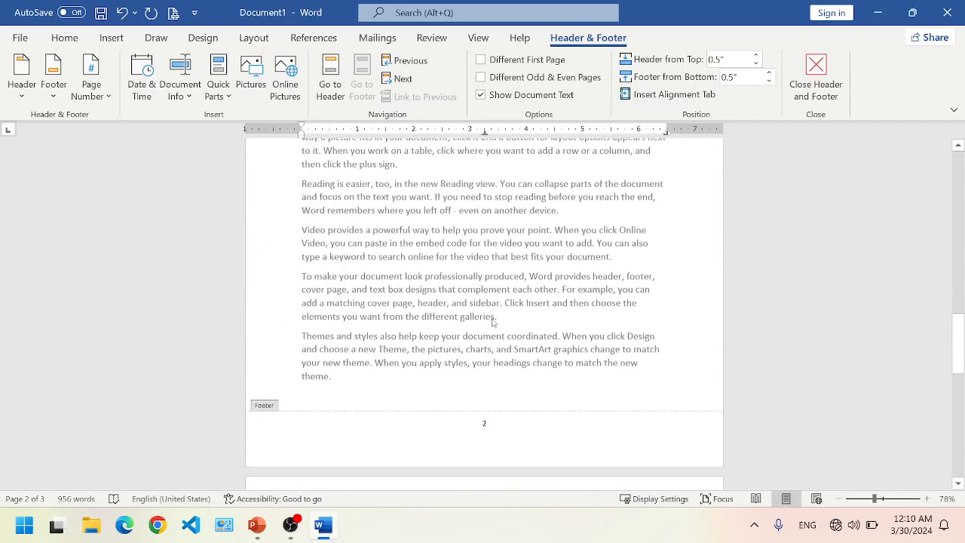
{"action": "double_click", "coordinate": [519, 265]}
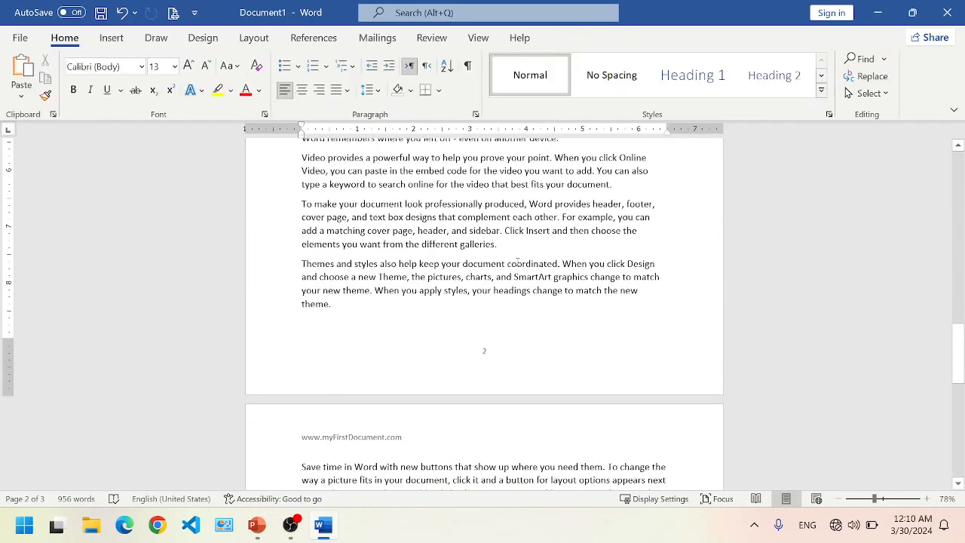
Examine the header and page numbers of all three pages in the print preview, and return to the document.
{"action": "scroll", "coordinate": [518, 260], "scroll_direction": "up", "scroll_amount": 3}
{"action": "scroll", "coordinate": [518, 260], "scroll_direction": "up", "scroll_amount": 10}
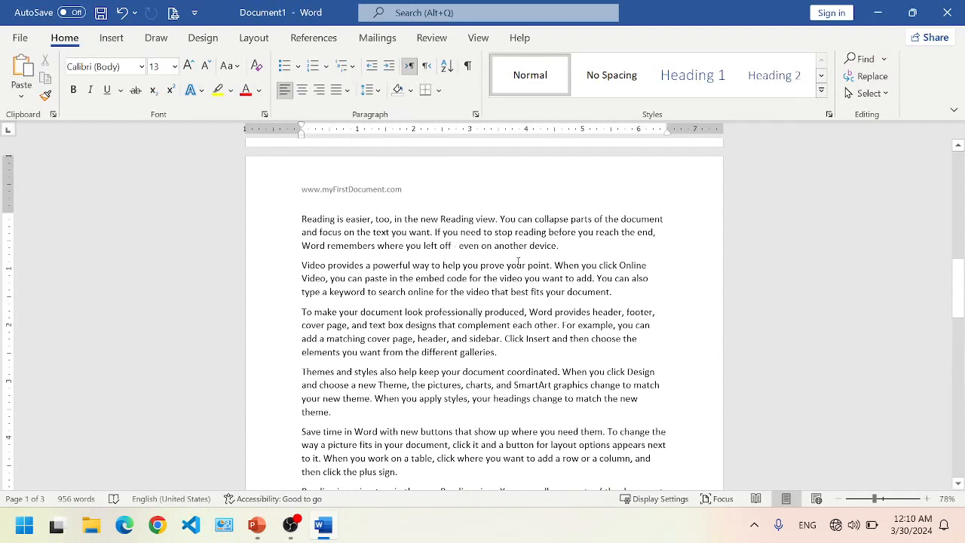
{"action": "key", "text": "ctrl+p"}
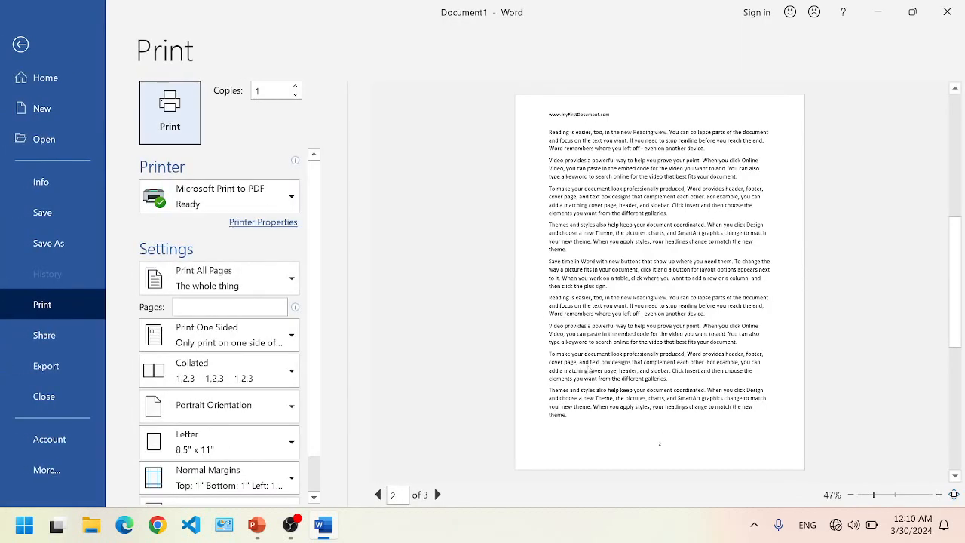
{"action": "scroll", "coordinate": [661, 448], "scroll_direction": "up", "scroll_amount": 3}
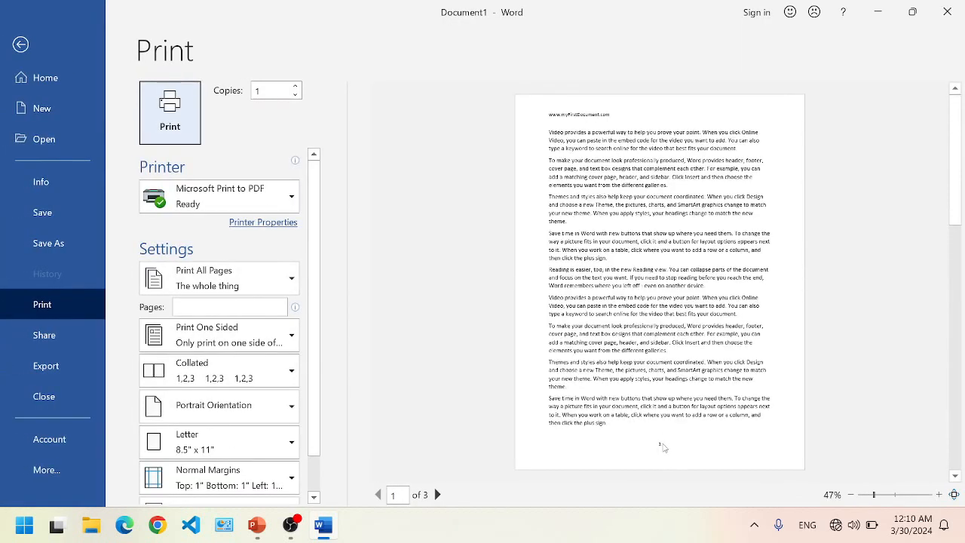
{"action": "scroll", "coordinate": [661, 448], "scroll_direction": "down", "scroll_amount": 6}
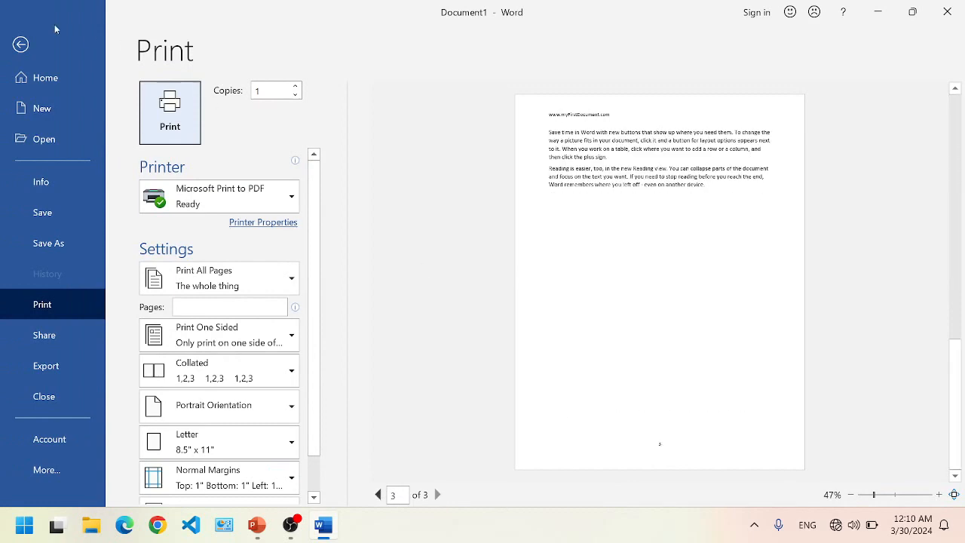
{"action": "left_click", "coordinate": [21, 45]}
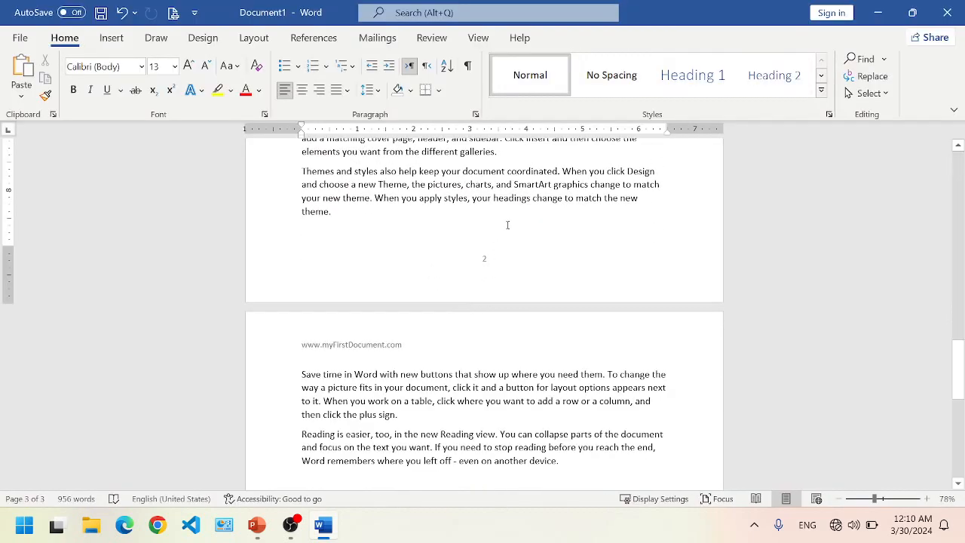
Set the page number format so that numbering starts at 87.
{"action": "scroll", "coordinate": [528, 339], "scroll_direction": "up", "scroll_amount": 10}
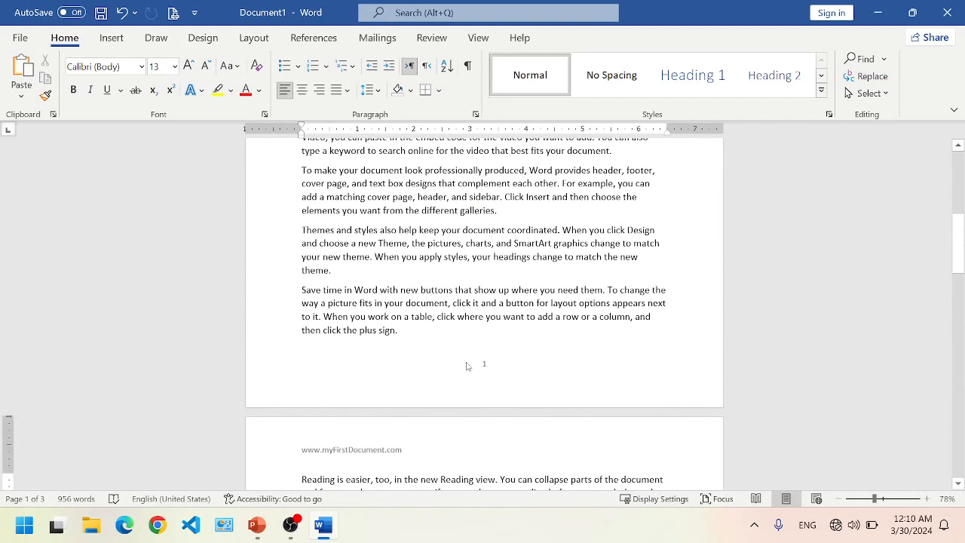
{"action": "scroll", "coordinate": [489, 264], "scroll_direction": "up", "scroll_amount": 9}
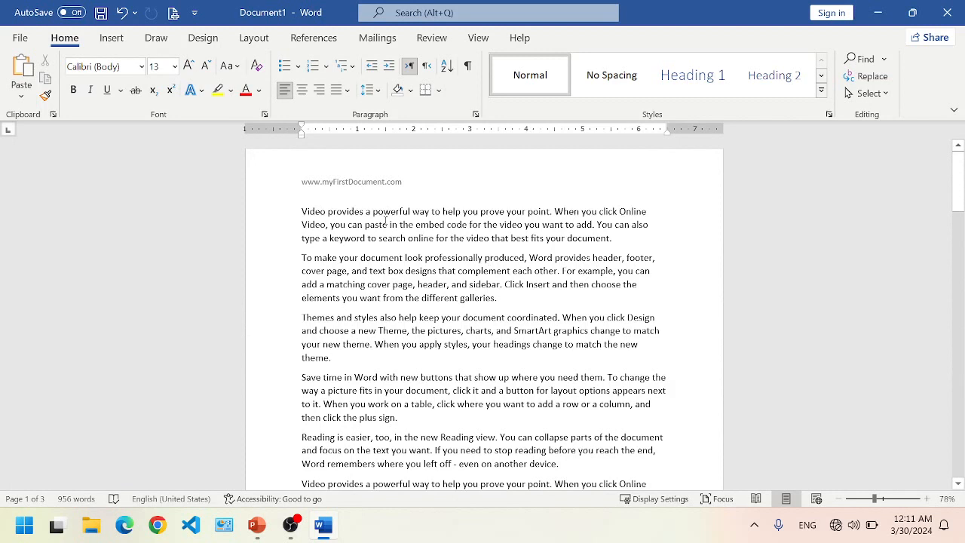
{"action": "scroll", "coordinate": [451, 220], "scroll_direction": "down", "scroll_amount": 8}
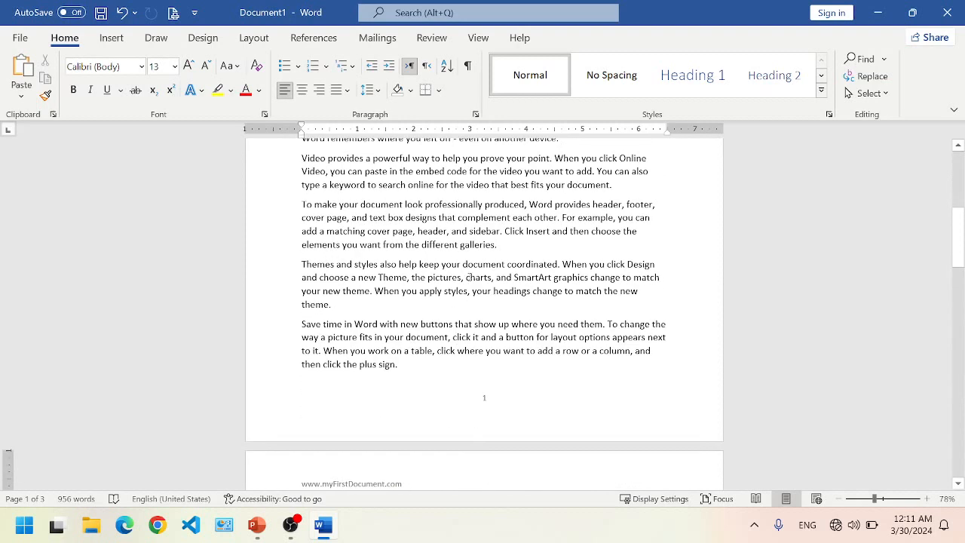
{"action": "scroll", "coordinate": [451, 218], "scroll_direction": "down", "scroll_amount": 3}
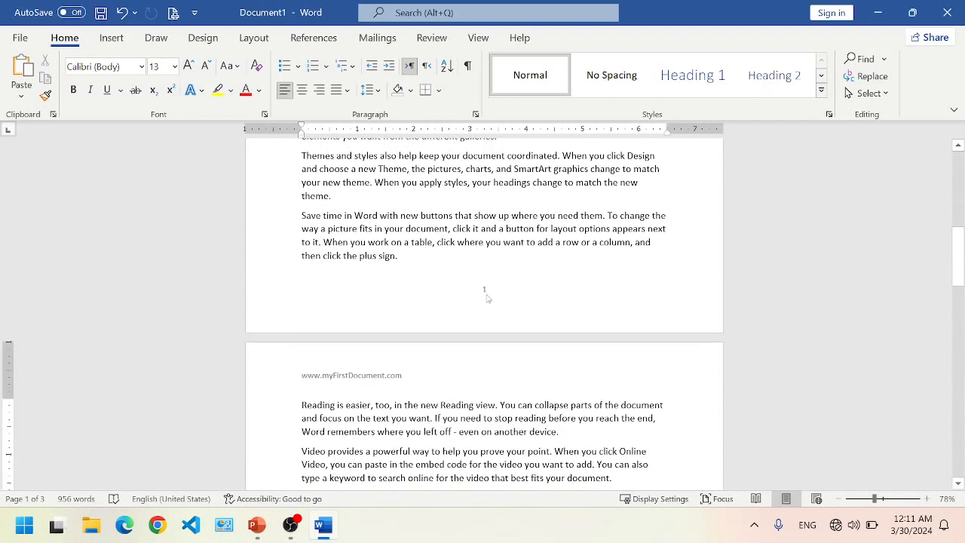
{"action": "scroll", "coordinate": [498, 215], "scroll_direction": "down", "scroll_amount": 1}
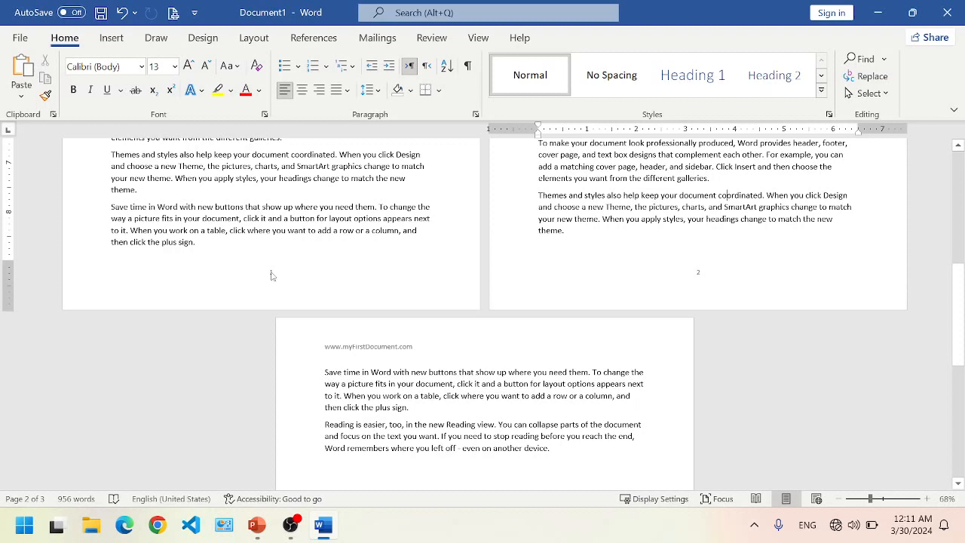
{"action": "left_click", "coordinate": [111, 38]}
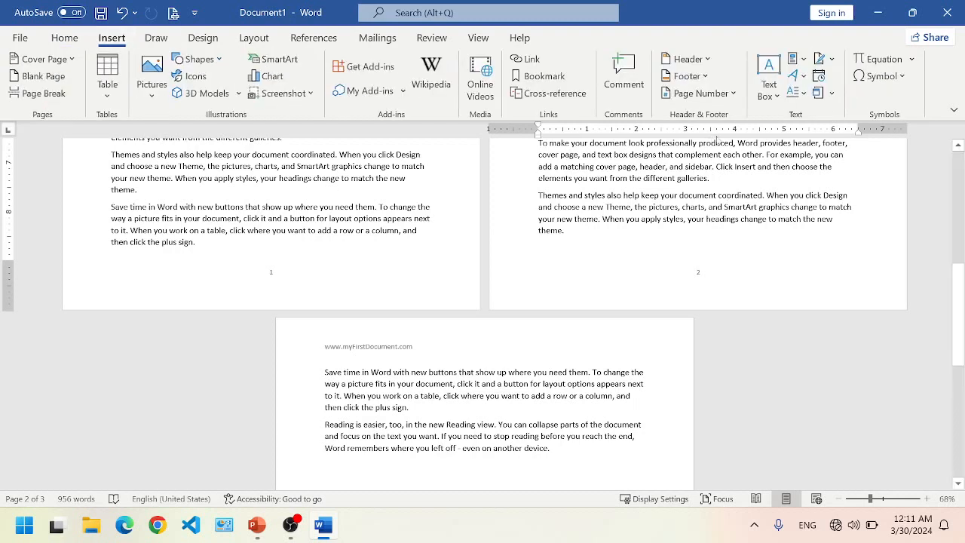
{"action": "left_click", "coordinate": [700, 92]}
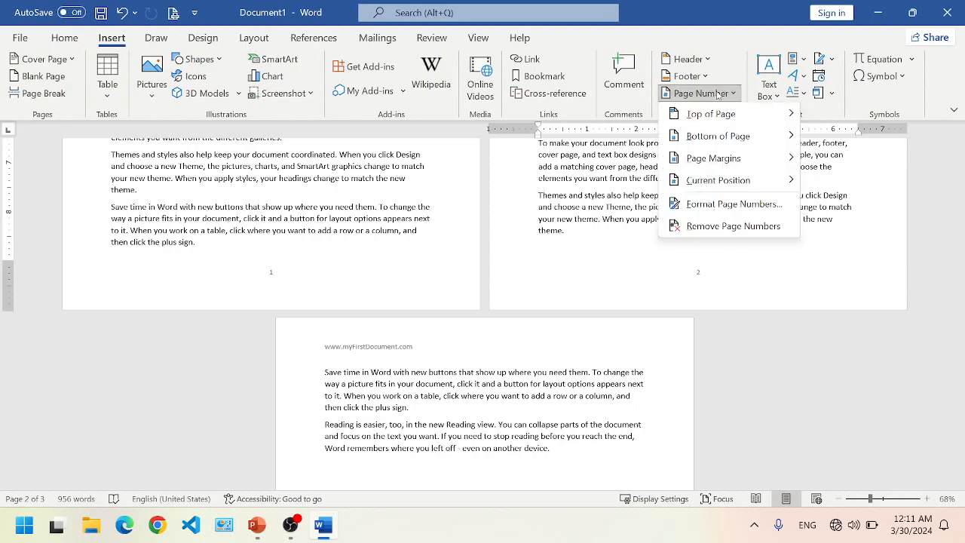
{"action": "left_click", "coordinate": [734, 204]}
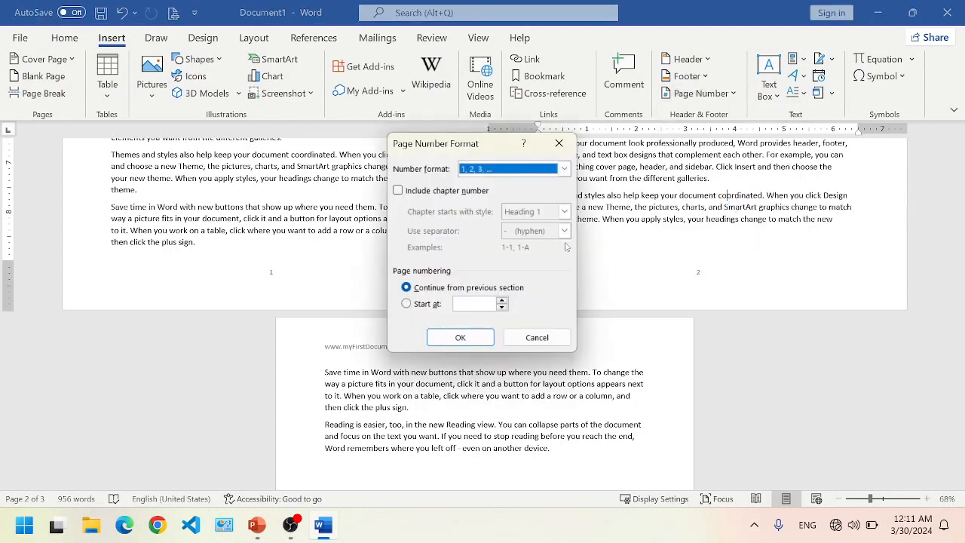
{"action": "left_click", "coordinate": [421, 304]}
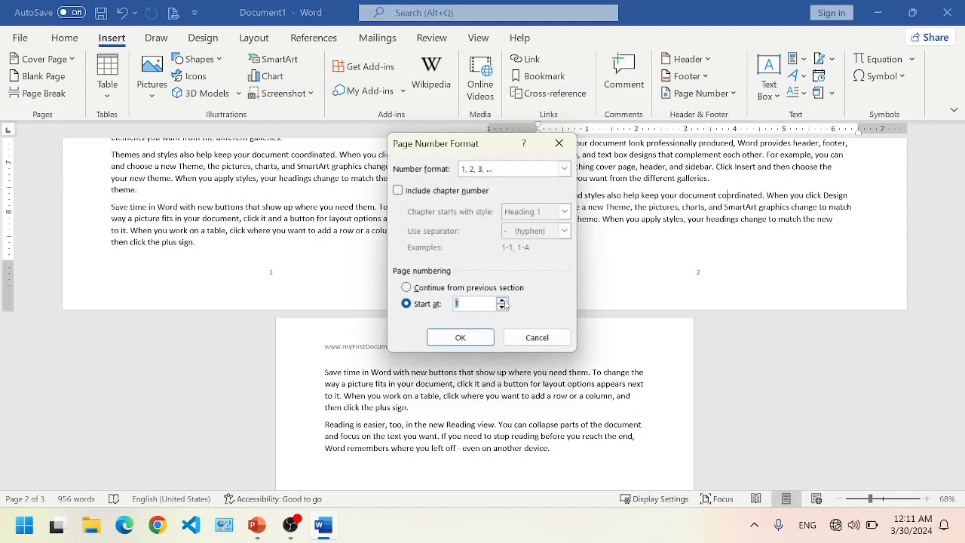
{"action": "type", "text": "87"}
{"action": "left_click", "coordinate": [462, 339]}
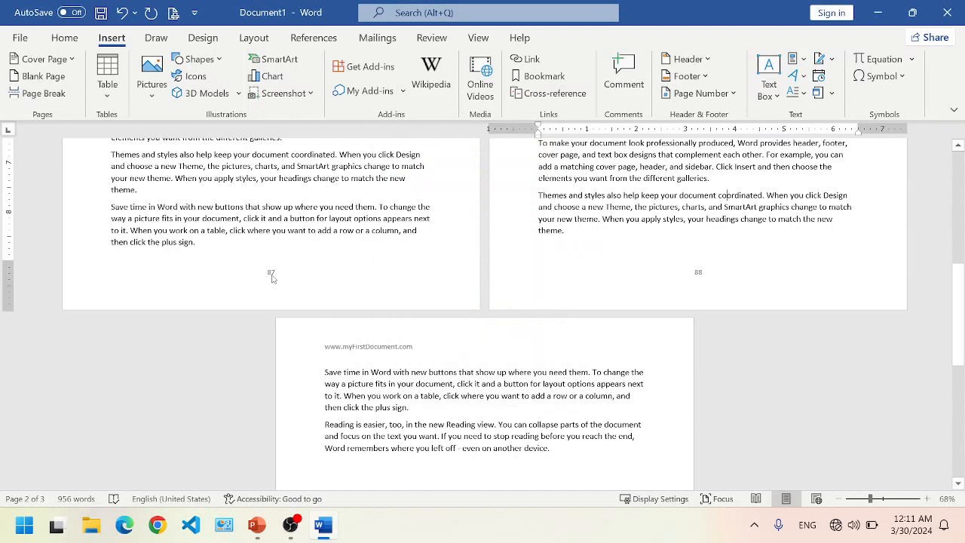
Change the starting page number to 56 in the page number format settings.
{"action": "left_click", "coordinate": [716, 92]}
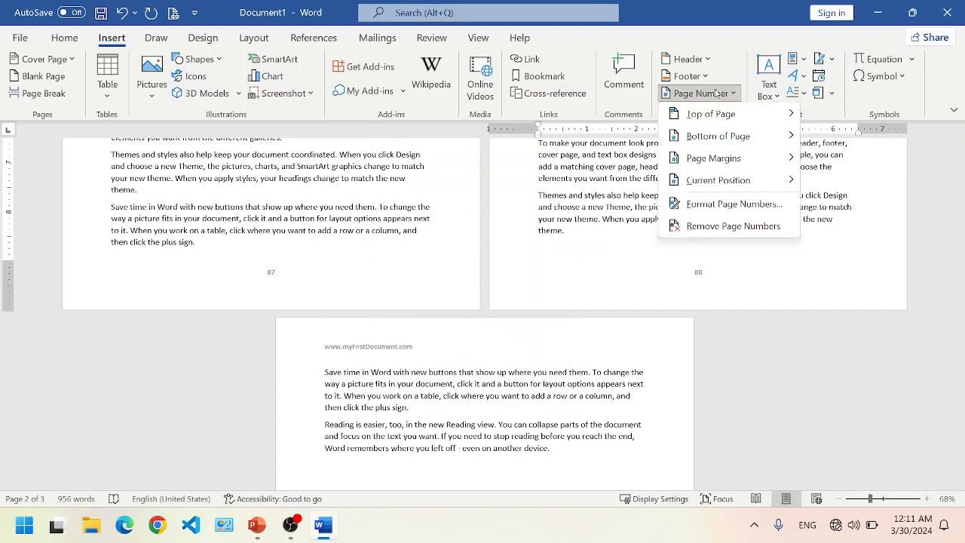
{"action": "left_click", "coordinate": [715, 205]}
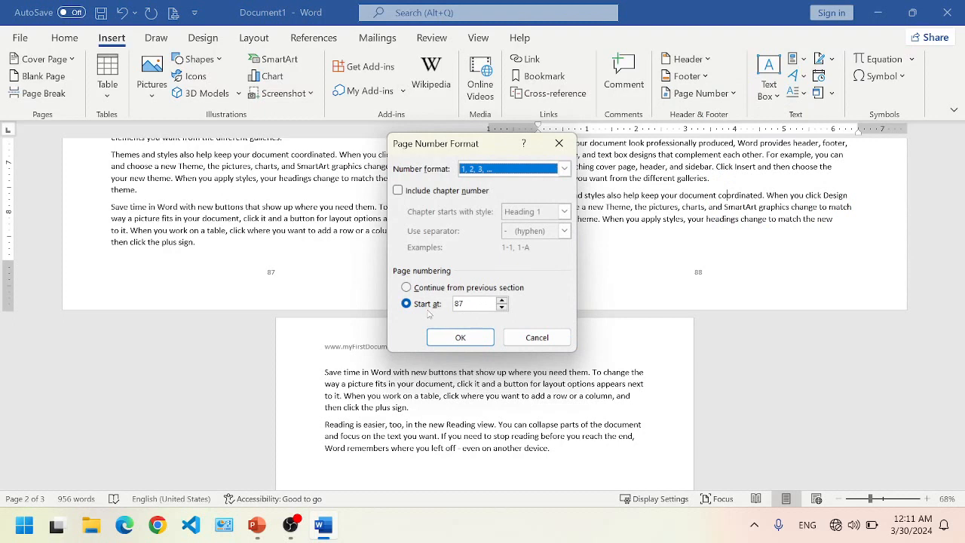
{"action": "left_click", "coordinate": [472, 305]}
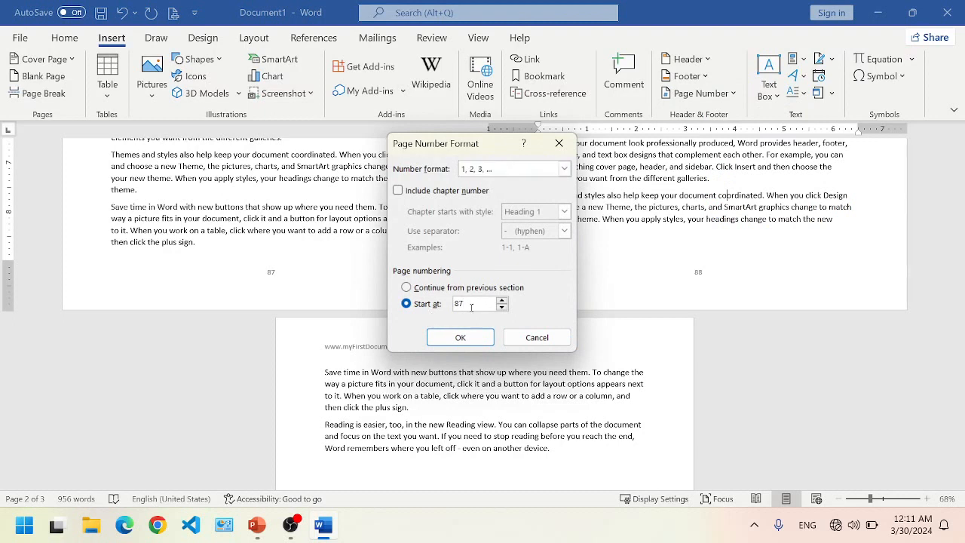
{"action": "key", "text": "BackSpace"}
{"action": "type", "text": "1"}
{"action": "double_click", "coordinate": [472, 307]}
{"action": "type", "text": "56"}
{"action": "left_click", "coordinate": [455, 337]}
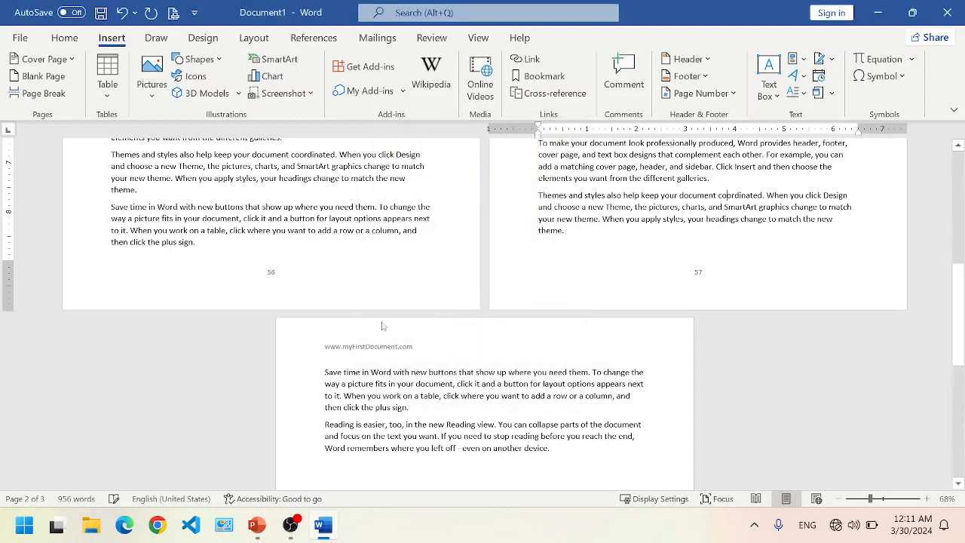